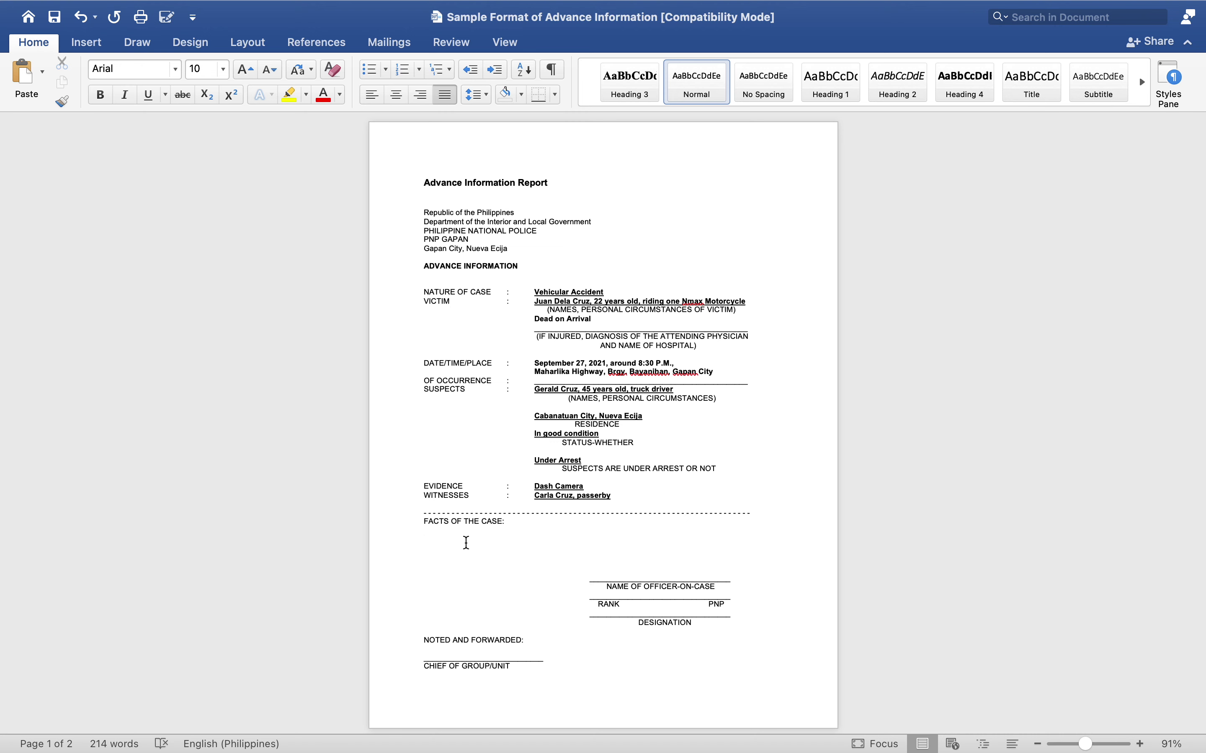
# - Start the Facts of the Case with the date September 27, 2021
pyautogui.press('Tab')
pyautogui.write('On Septmber')
pyautogui.press('BackSpace')
pyautogui.press('BackSpace')
pyautogui.press('BackSpace')
pyautogui.press('BackSpace')
pyautogui.write('ember')
pyautogui.press('Return')
pyautogui.press('BackSpace')
pyautogui.write('1,')
# - Add that a person uploaded Facebook photos and videos of an Nmax Motorcycle and 10-wheeler truck incident
pyautogui.write('a cert')
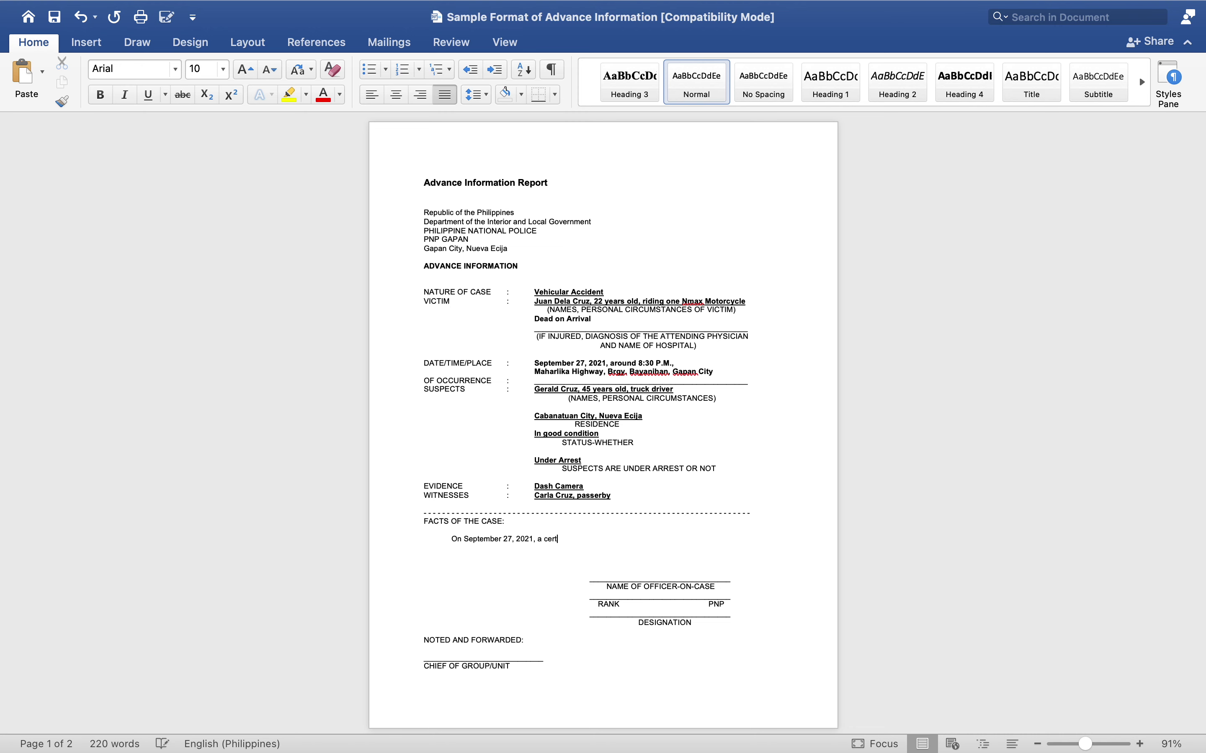
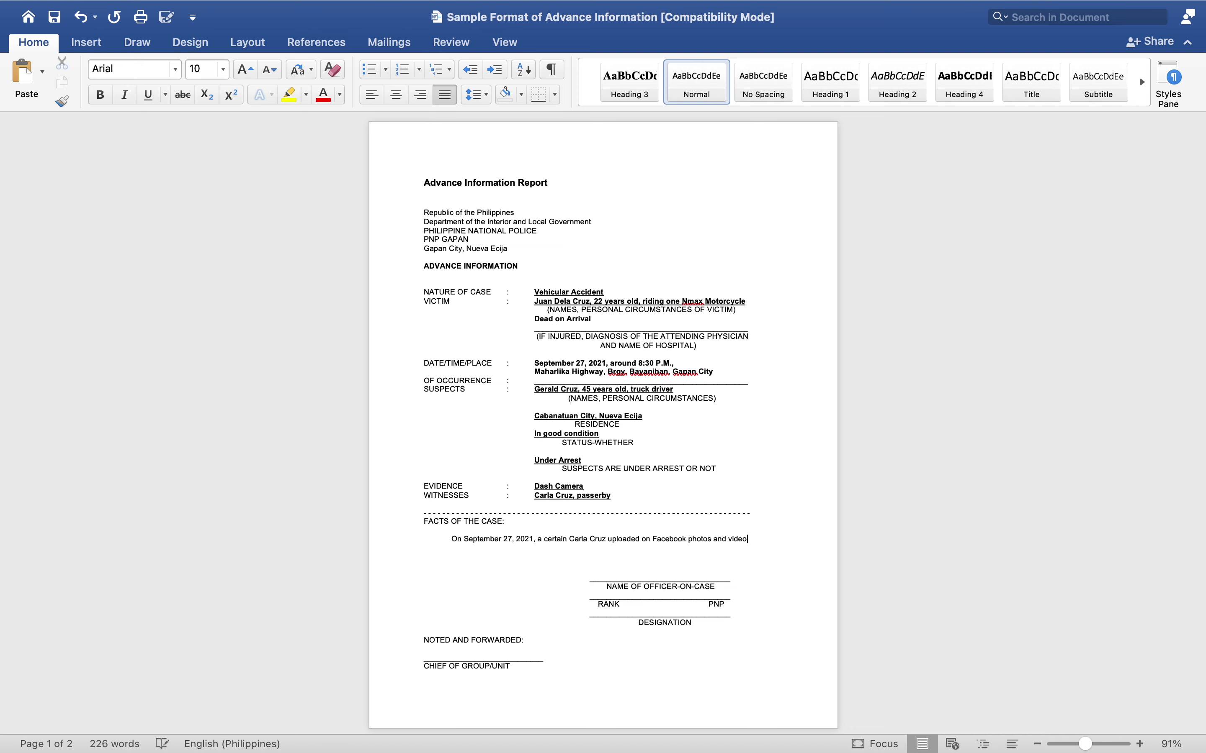
pyautogui.write('s about a vehic')
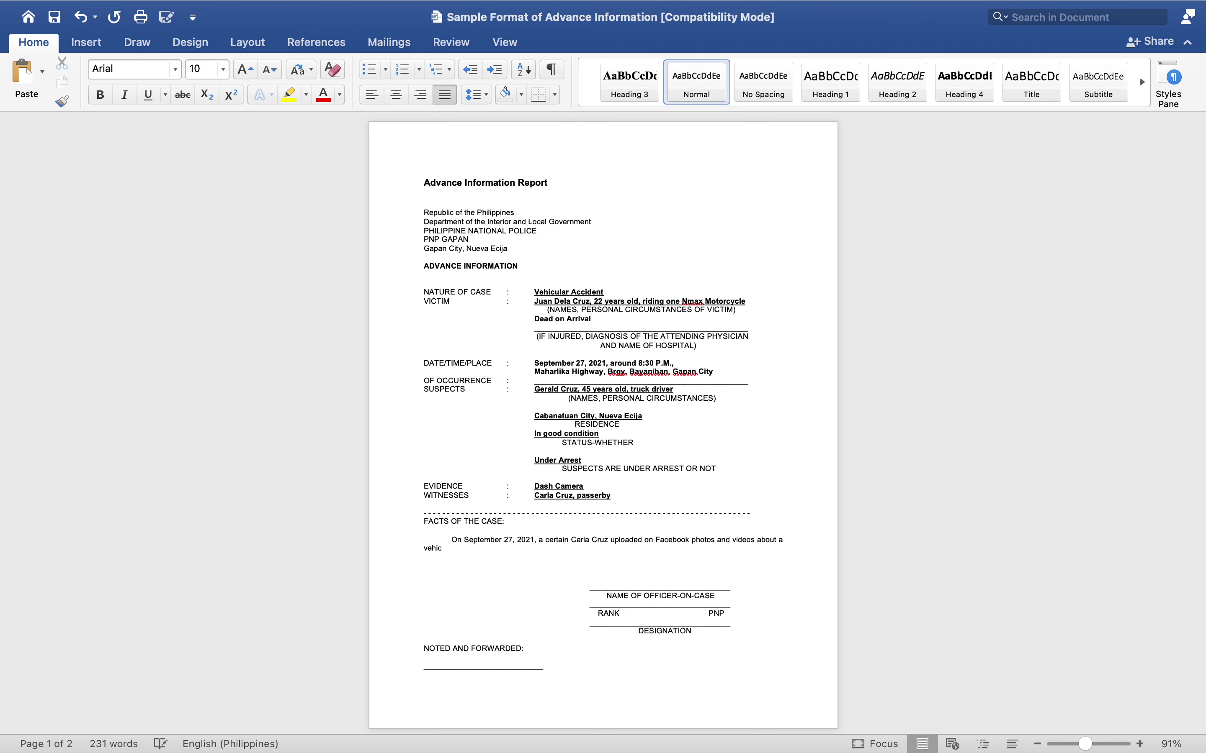
pyautogui.write('ular incident')
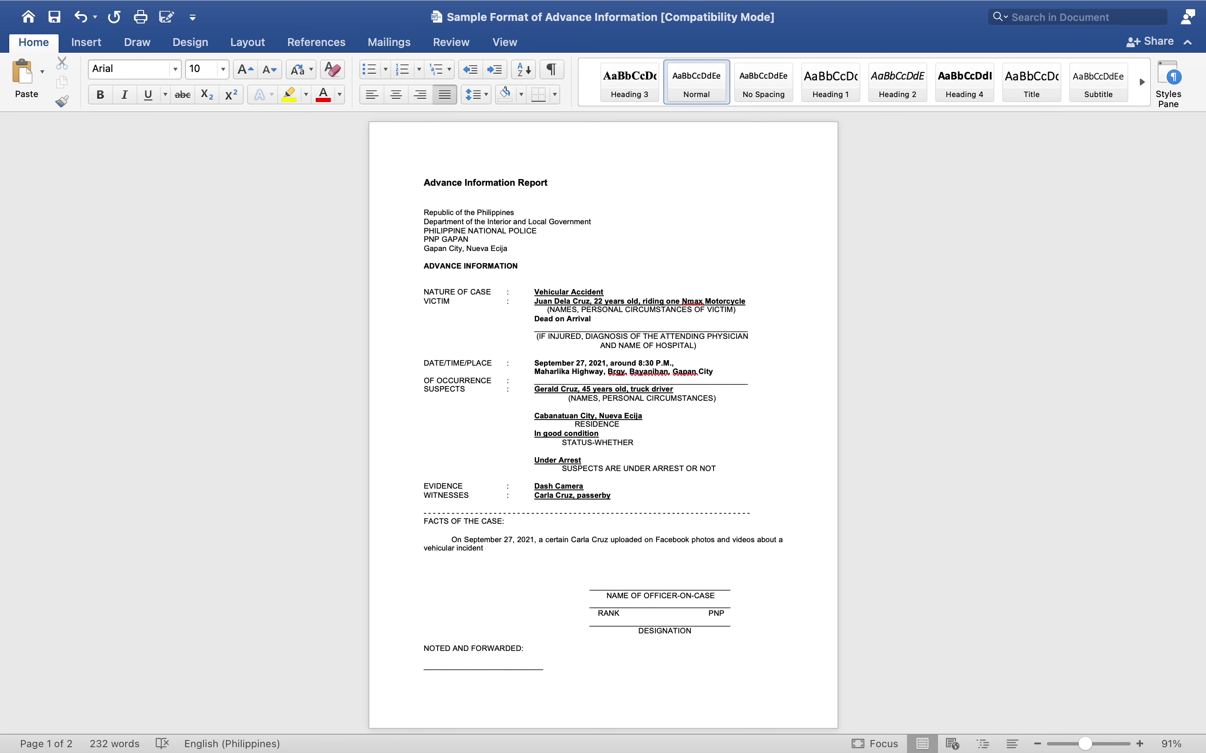
pyautogui.write(' between one Nmax Motorcycle and one 10 whel')
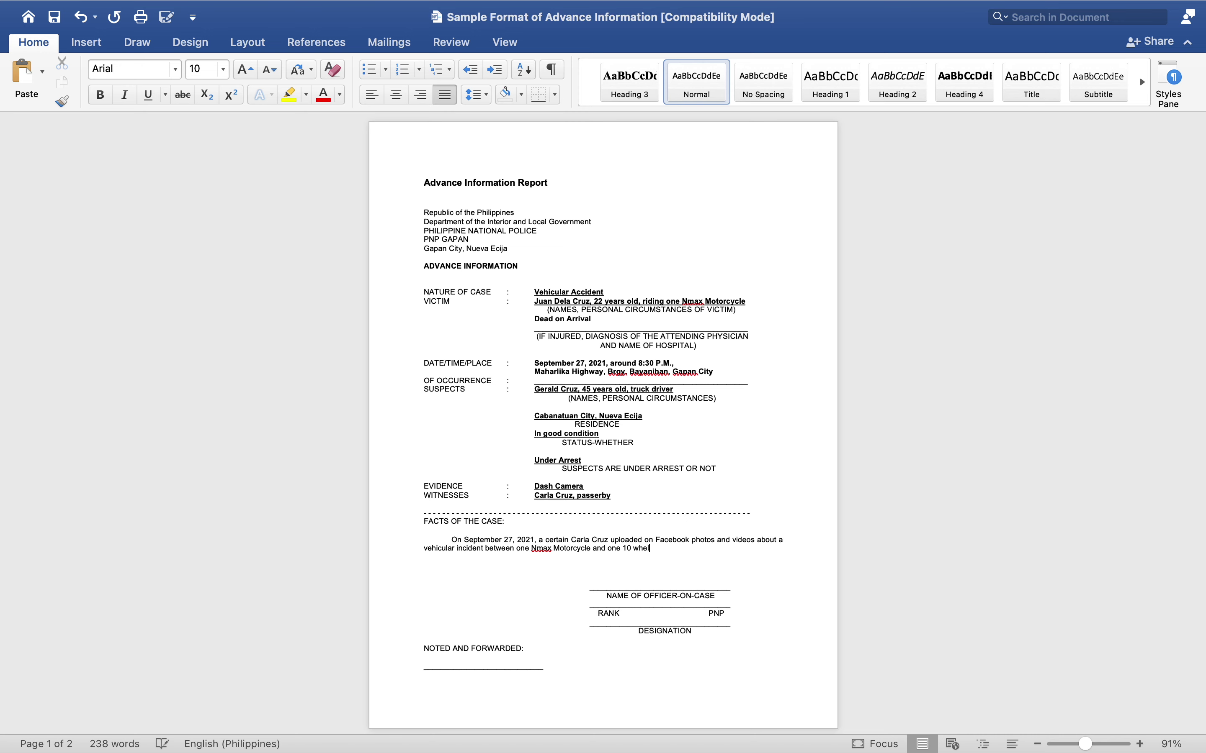
pyautogui.press('BackSpace')
pyautogui.write('eler truck.')
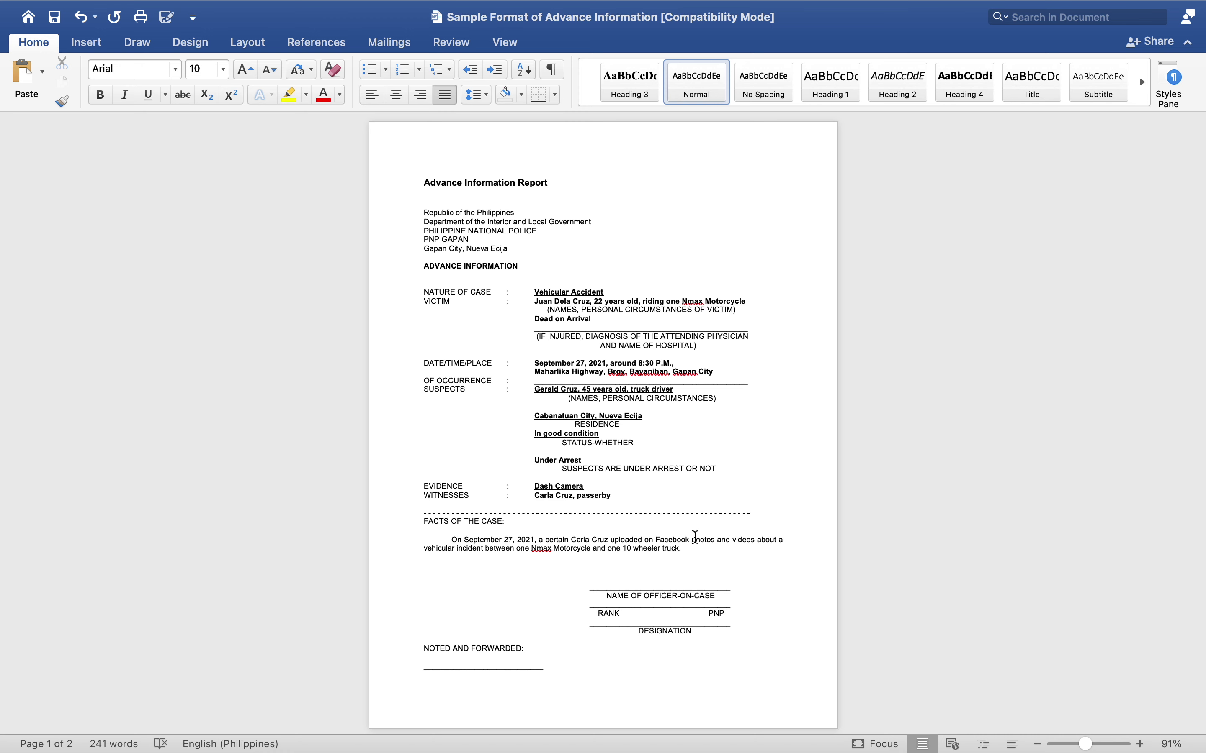
# - Add that the Nmax driver was crossing the intersection when the 10-wheeler truck hit him, allegedly drunk
pyautogui.click(757, 543)
pyautogui.click(687, 555)
pyautogui.write('Alleg')
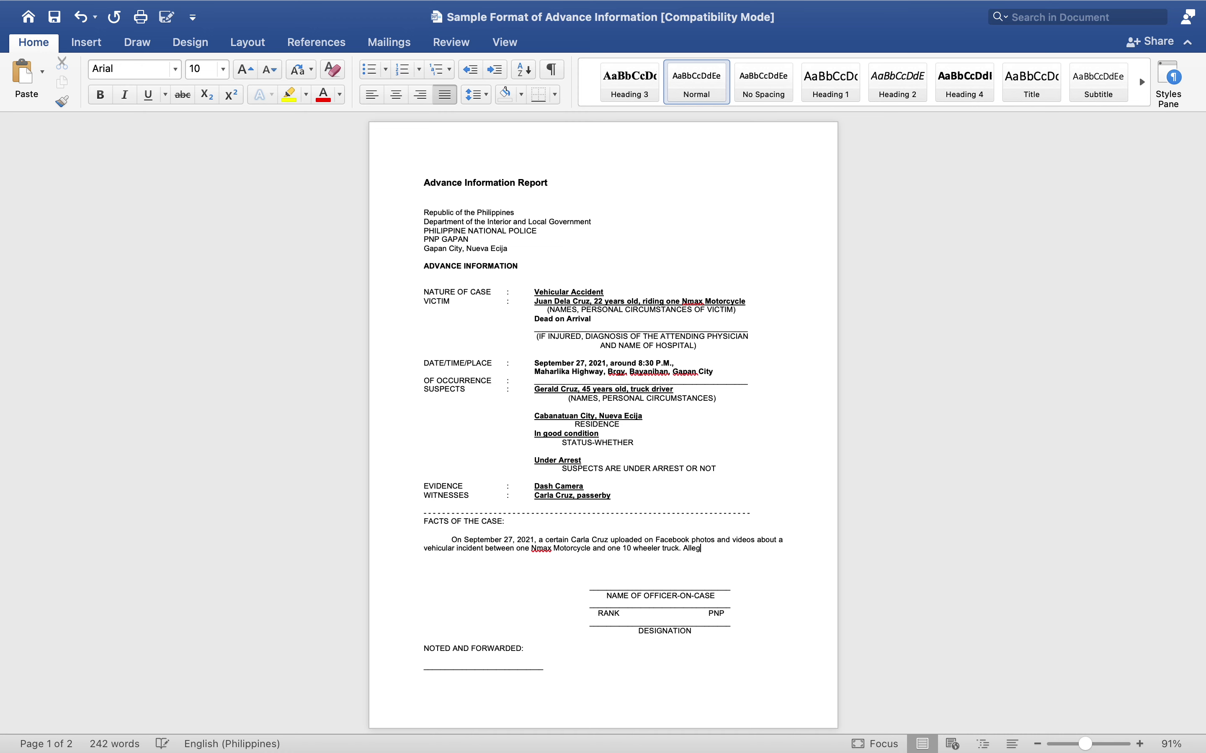
pyautogui.write('edly, the driver of the. Nma')
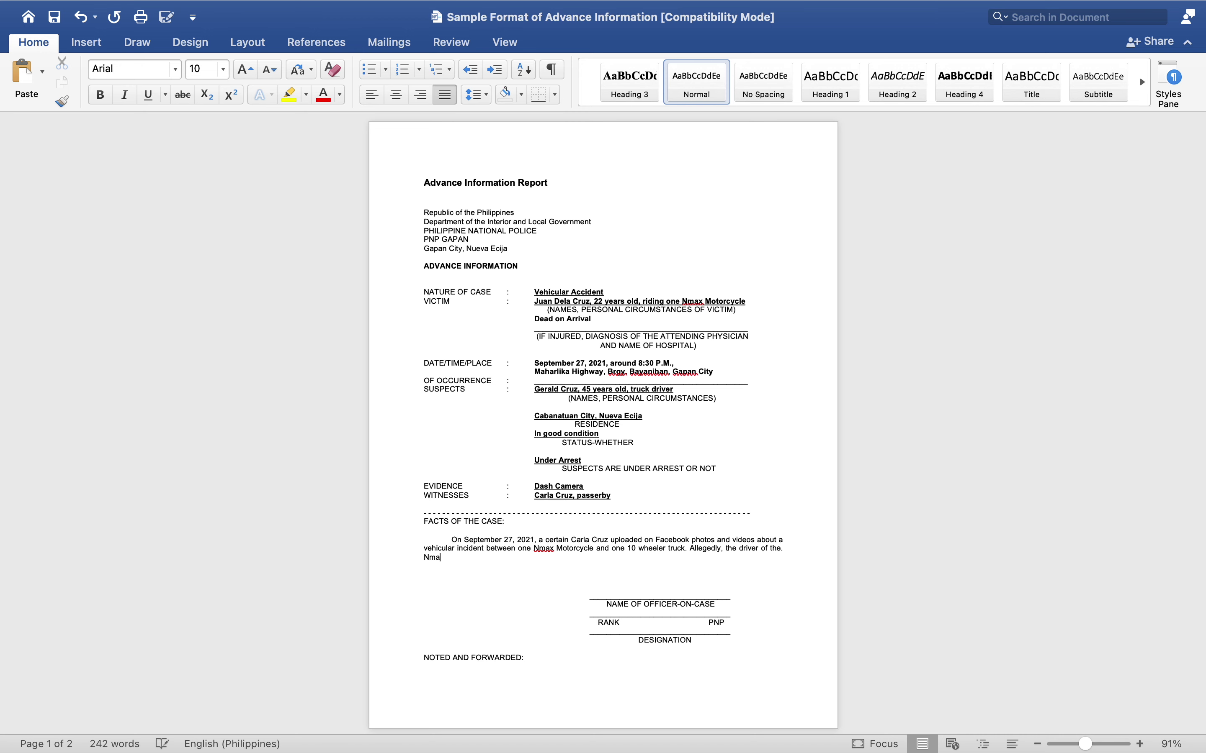
pyautogui.write('x motorc')
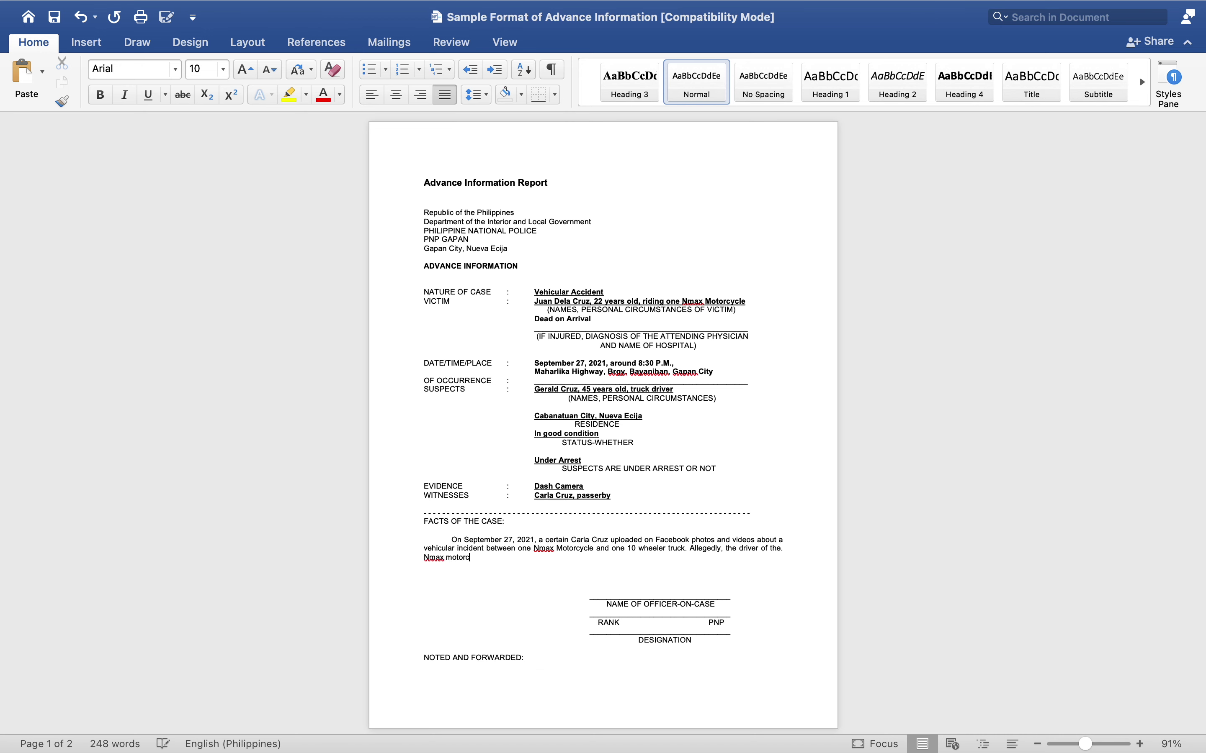
pyautogui.write('ycle is d')
pyautogui.write('bout to ')
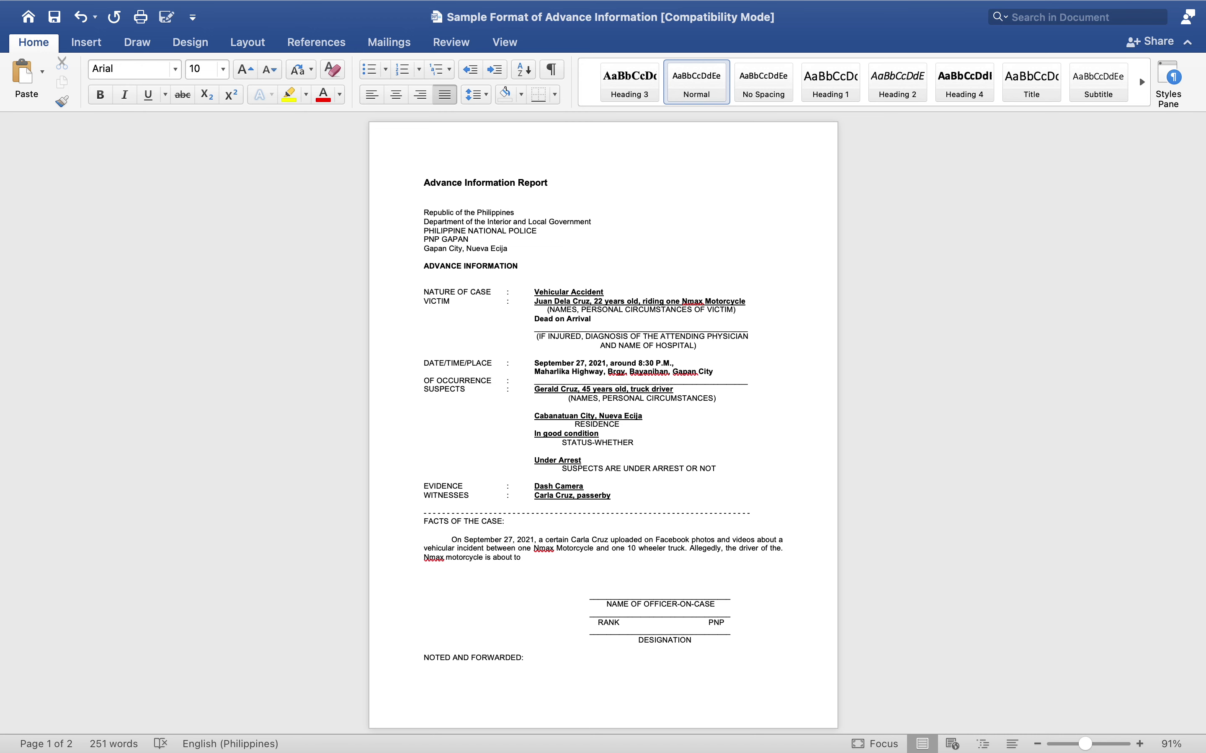
pyautogui.write('cross the interd')
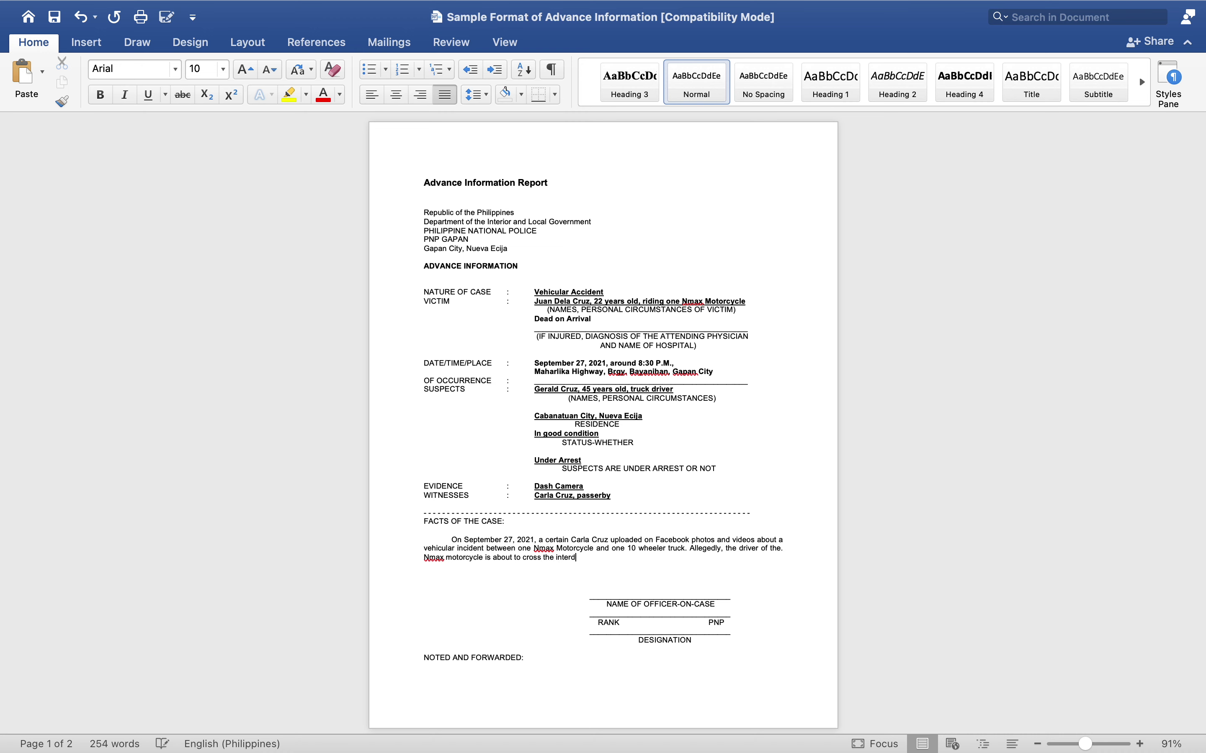
pyautogui.write('i')
pyautogui.press('BackSpace')
pyautogui.press('BackSpace')
pyautogui.write('siction')
pyautogui.press('BackSpace')
pyautogui.press('BackSpace')
pyautogui.press('BackSpace')
pyautogui.press('BackSpace')
pyautogui.press('BackSpace')
pyautogui.press('BackSpace')
pyautogui.press('BackSpace')
pyautogui.write('ectio')
pyautogui.write('n when ')
pyautogui.write('the')
pyautogui.write(' 1')
pyautogui.write('0')
pyautogui.write('-q')
pyautogui.press('BackSpace')
pyautogui.write('wheeler truck hit him. ')
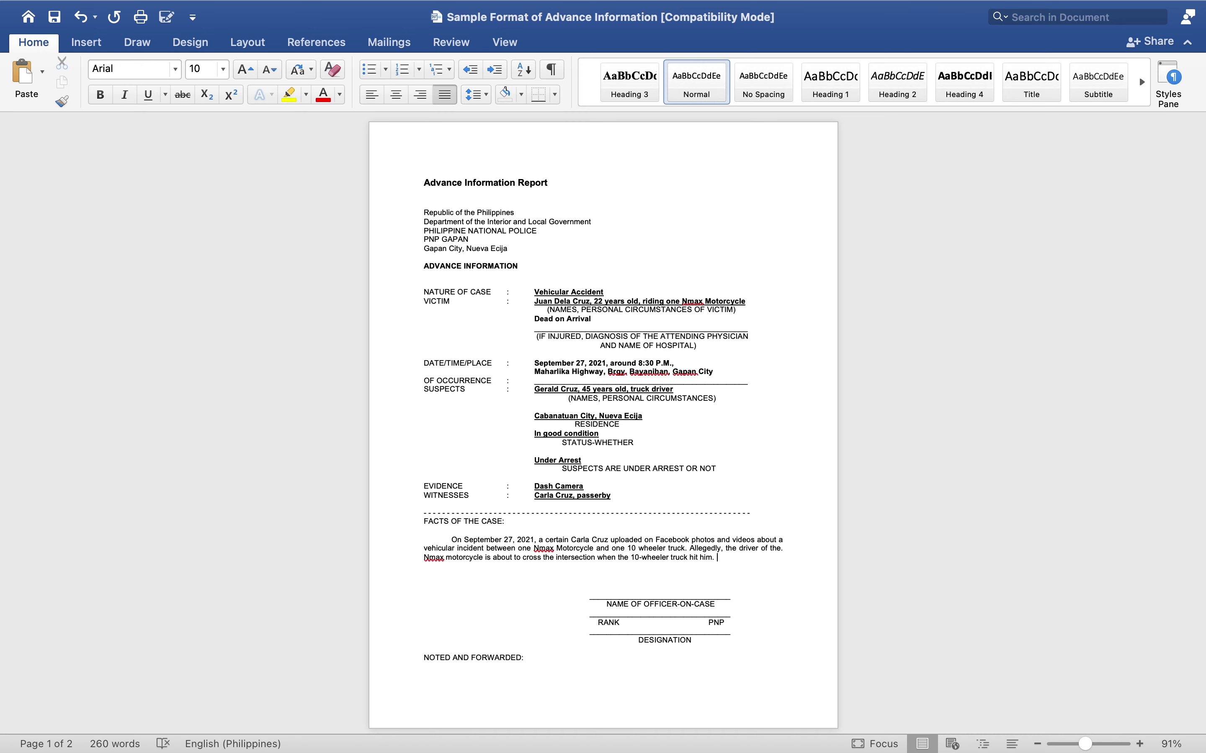
pyautogui.write('The Nma')
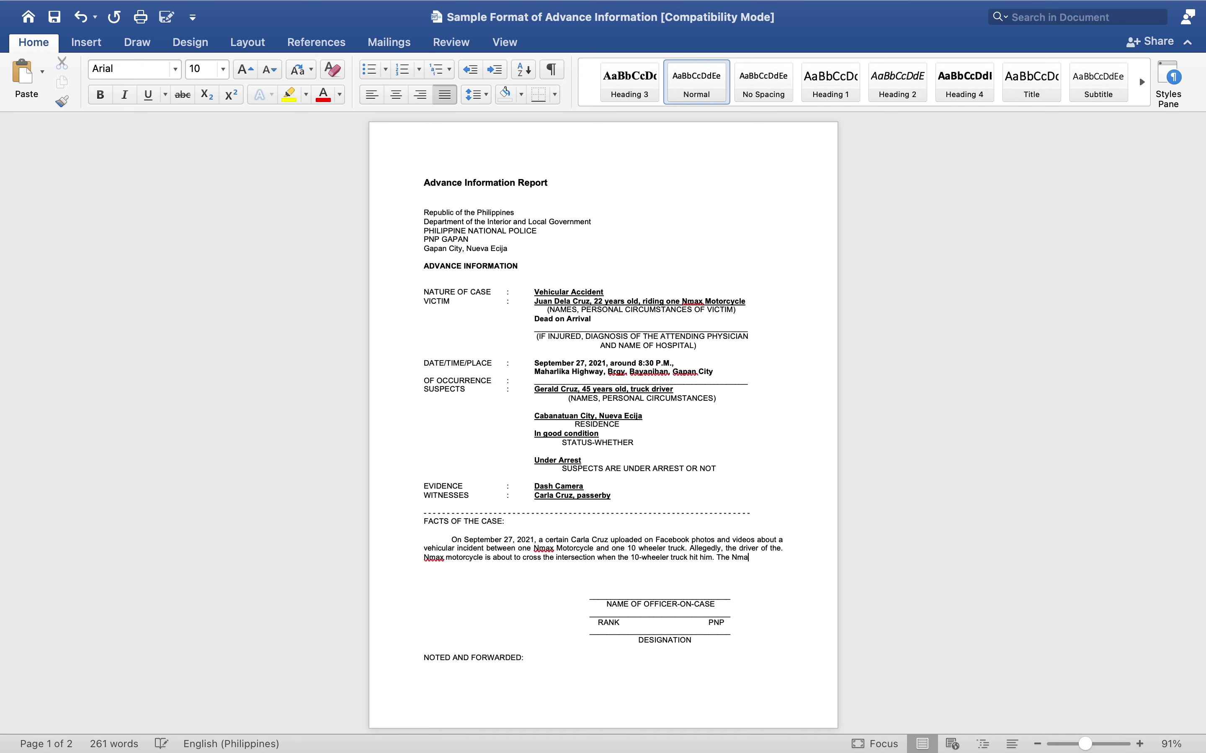
pyautogui.write('x driver')
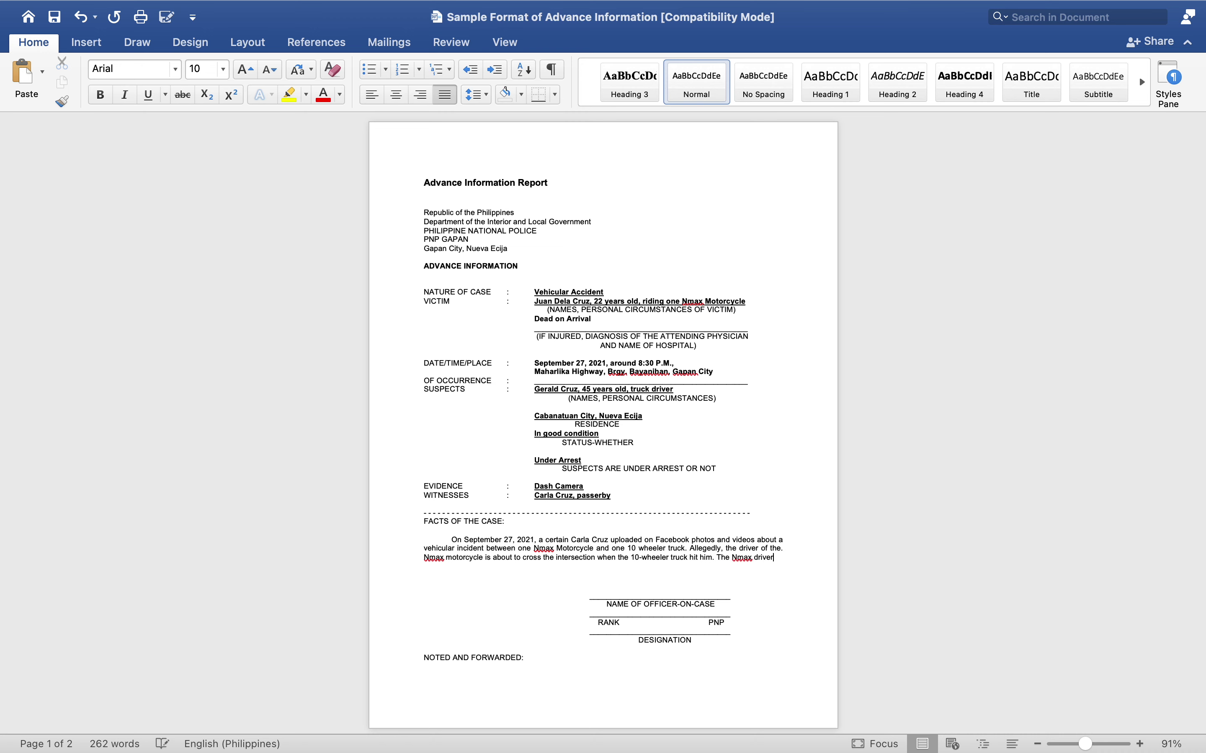
pyautogui.write(' was a')
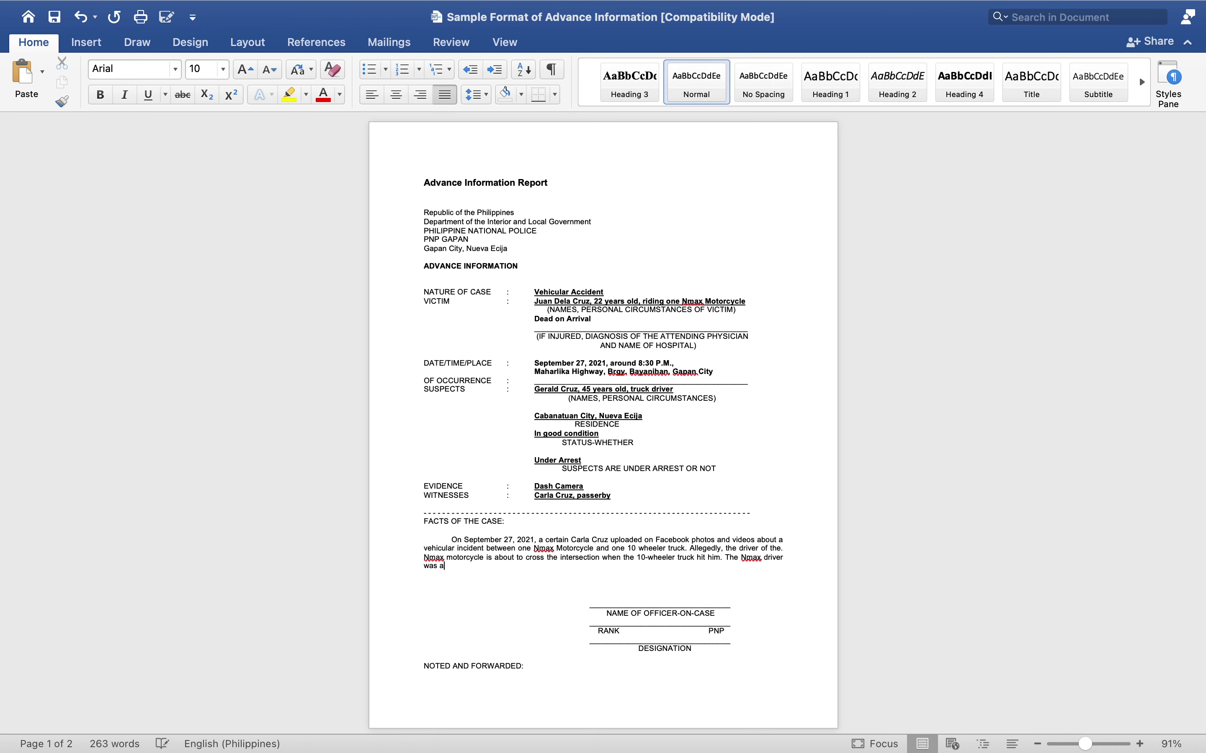
pyautogui.write('llegedly drunk.')
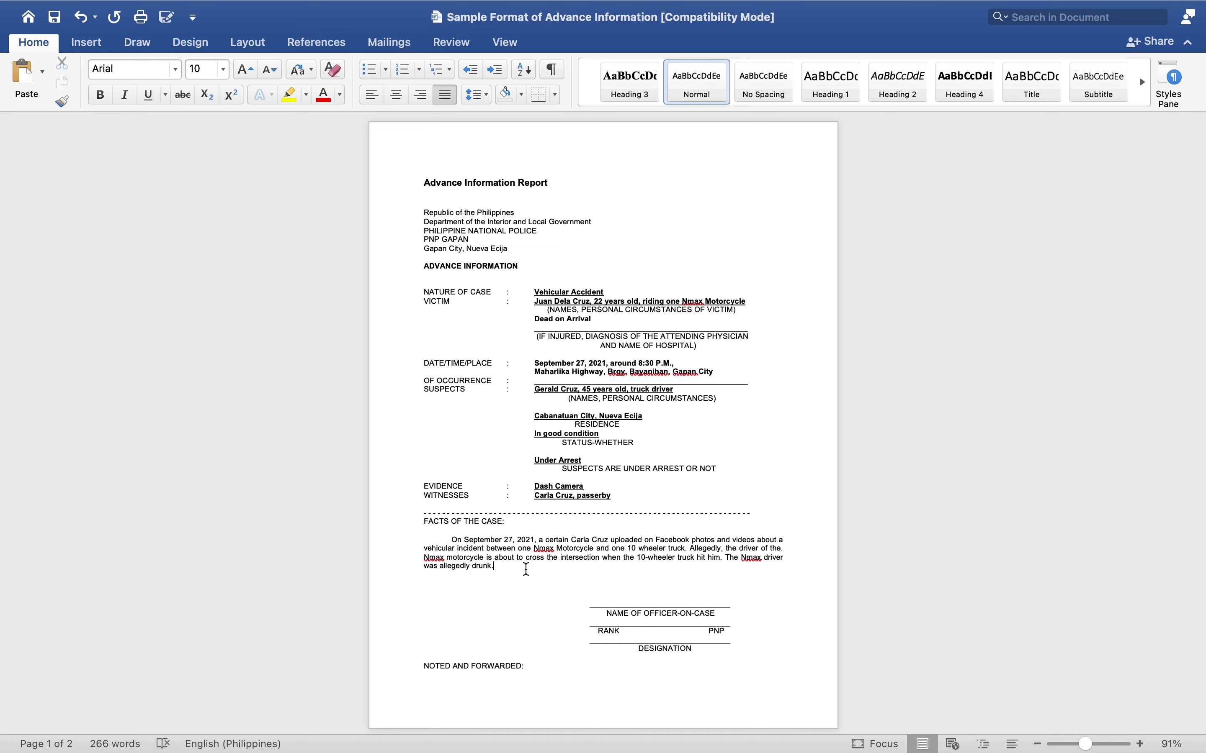
# - Reword it to 'while the green/go signal is on, causing the 10-wheeler truck to hit him'
pyautogui.click(601, 561)
pyautogui.click(602, 562)
pyautogui.write('while ')
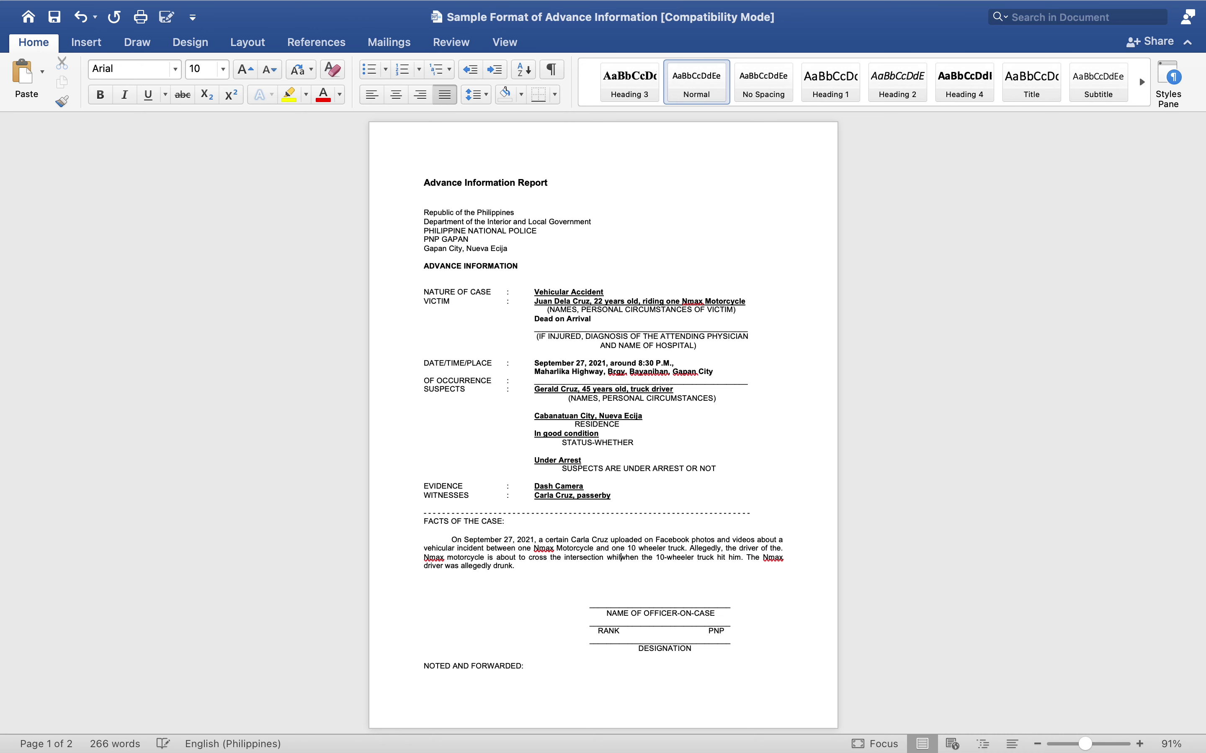
pyautogui.write('the gr')
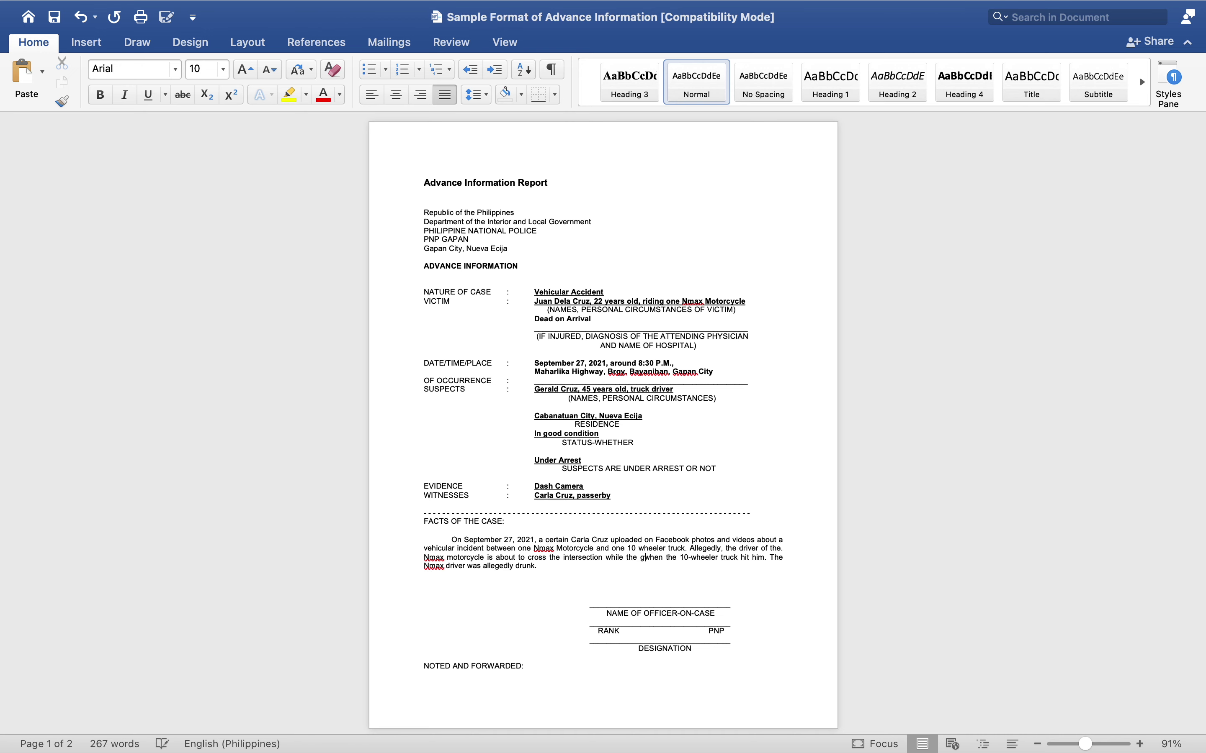
pyautogui.write('eenc')
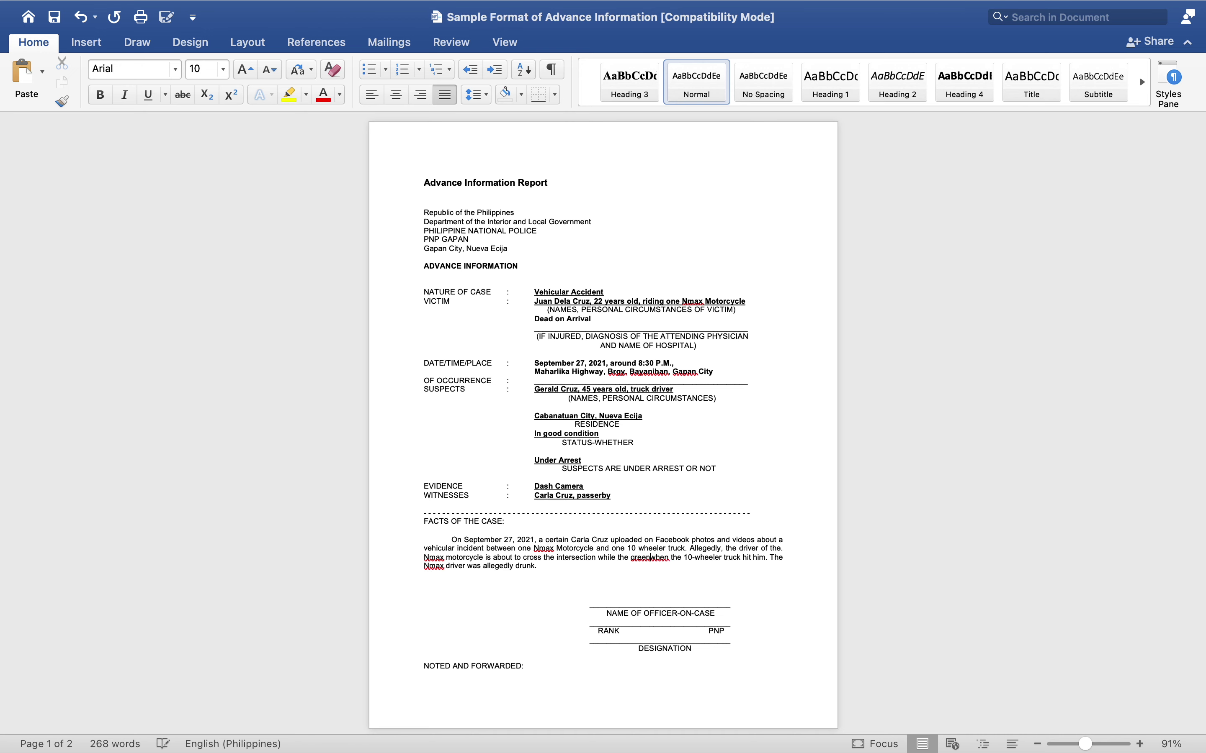
pyautogui.press('BackSpace')
pyautogui.press('BackSpace')
pyautogui.write('/go ')
pyautogui.write('signal is')
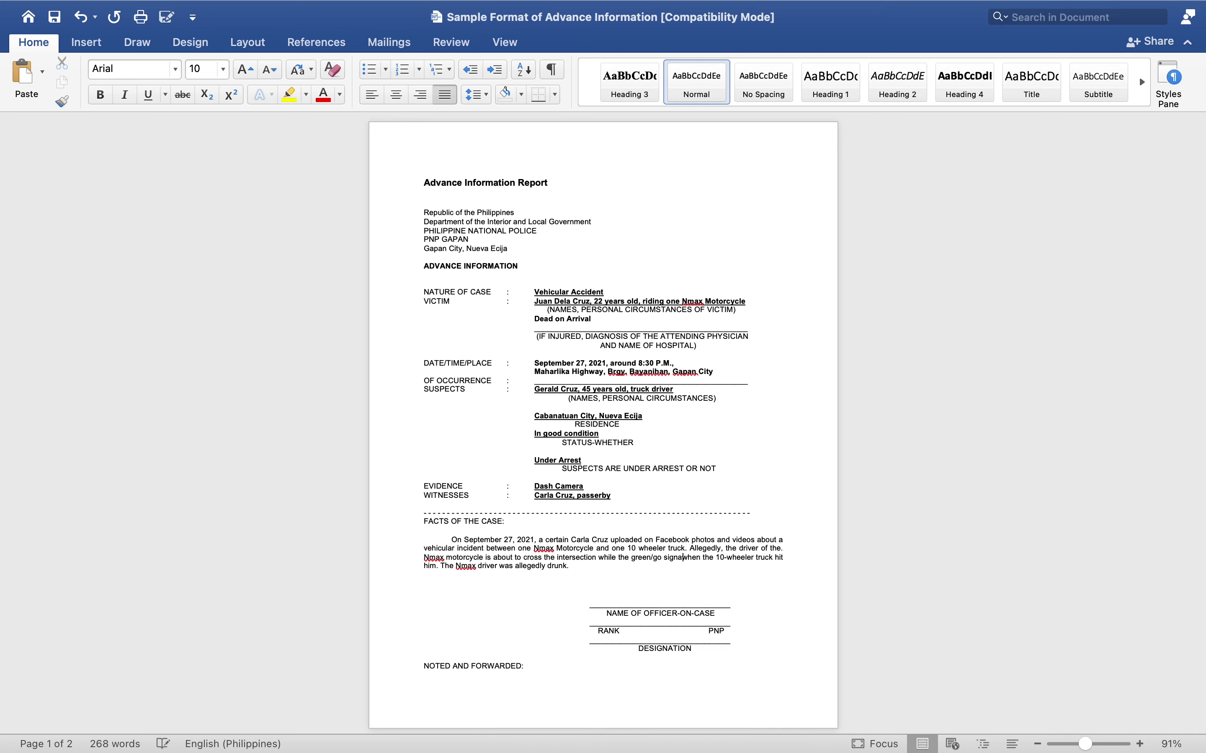
pyautogui.write(' on')
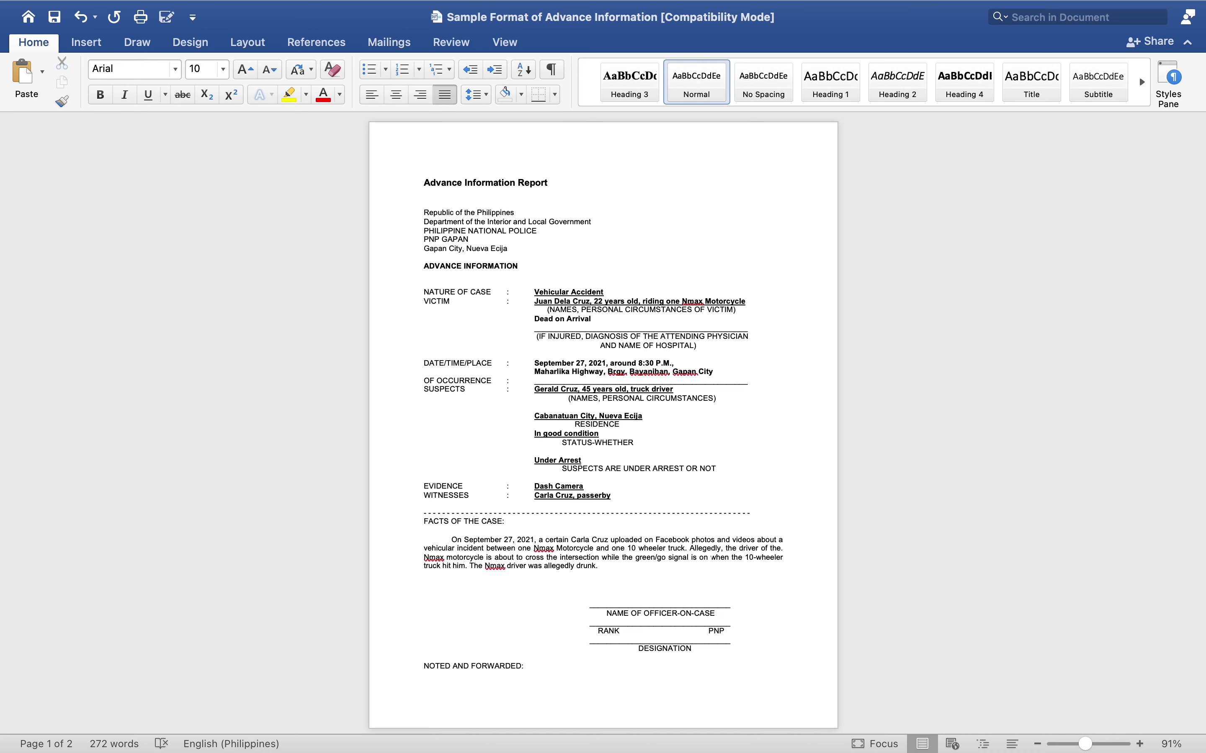
pyautogui.press('BackSpace')
pyautogui.press('BackSpace')
pyautogui.press('BackSpace')
pyautogui.press('BackSpace')
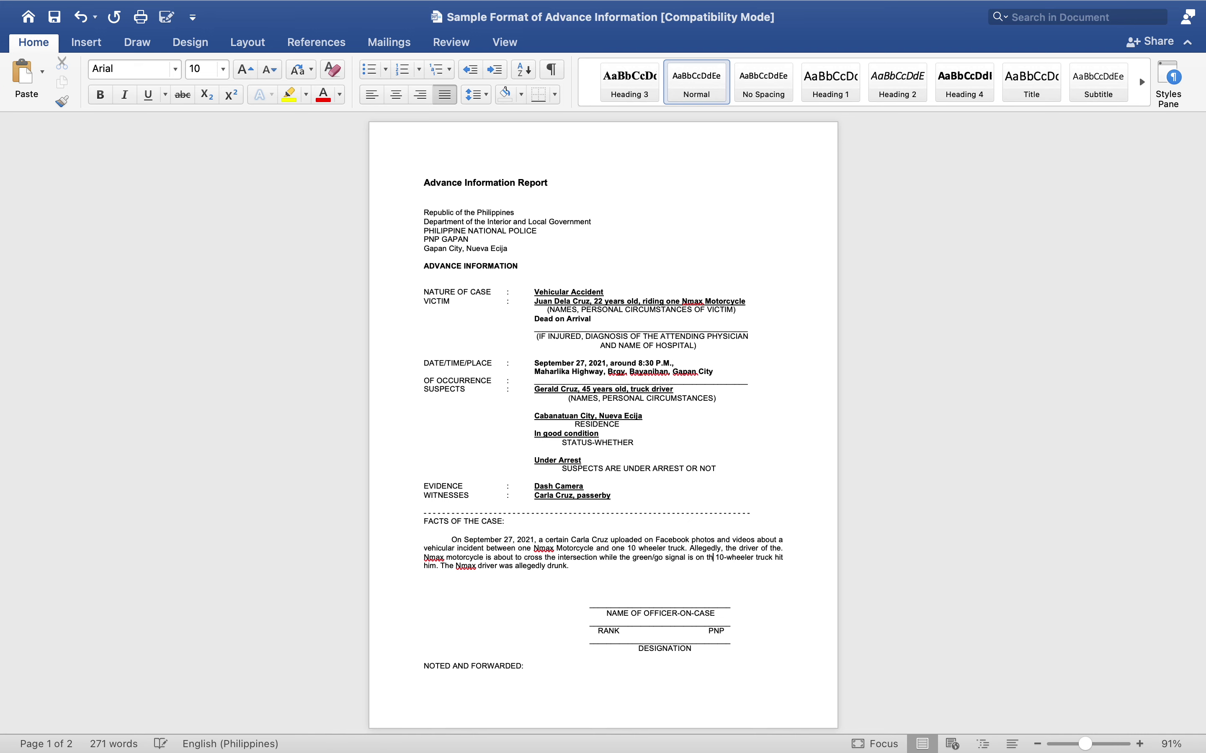
pyautogui.press('BackSpace')
pyautogui.press('BackSpace')
pyautogui.press('BackSpace')
pyautogui.write(', causi')
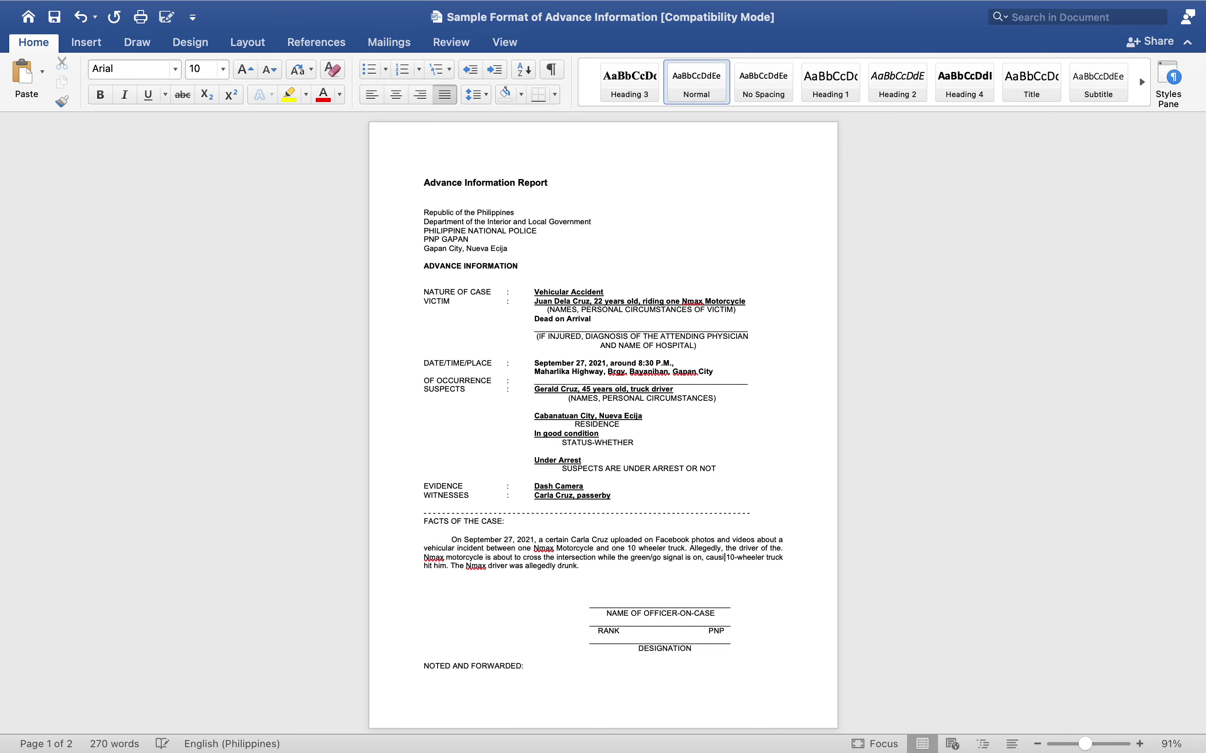
pyautogui.write('ng th')
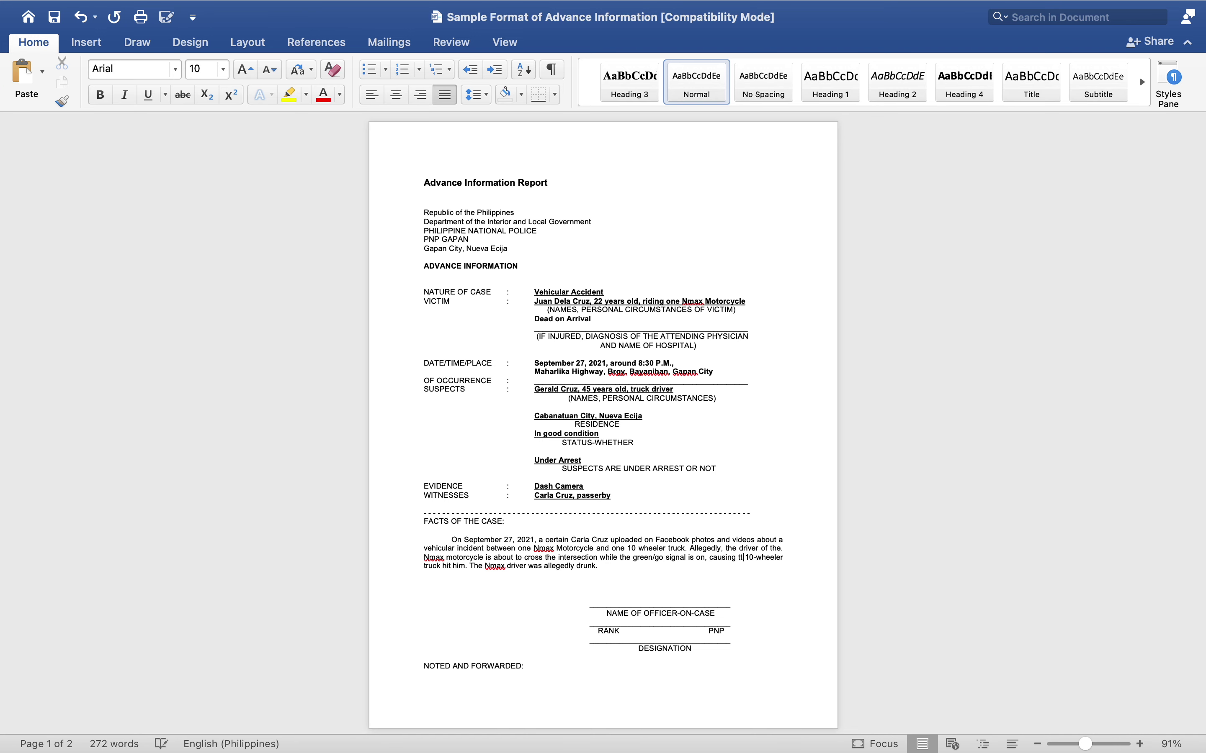
pyautogui.press('BackSpace')
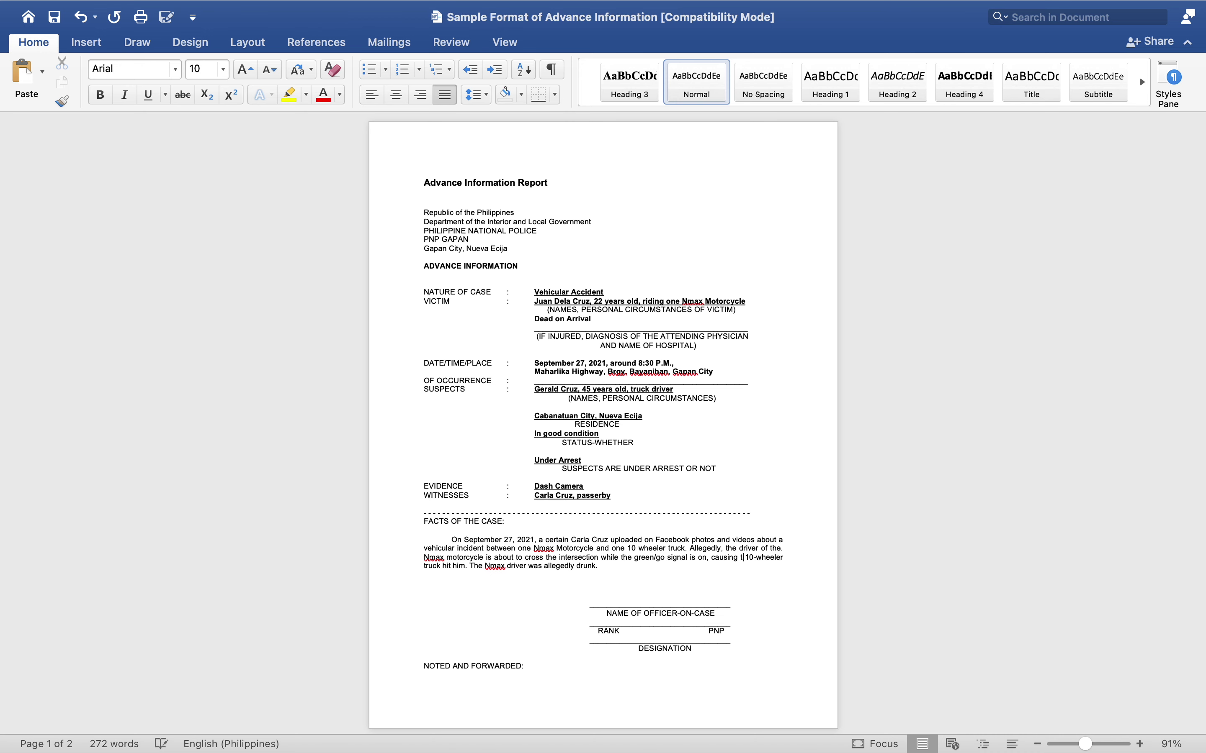
pyautogui.write('he')
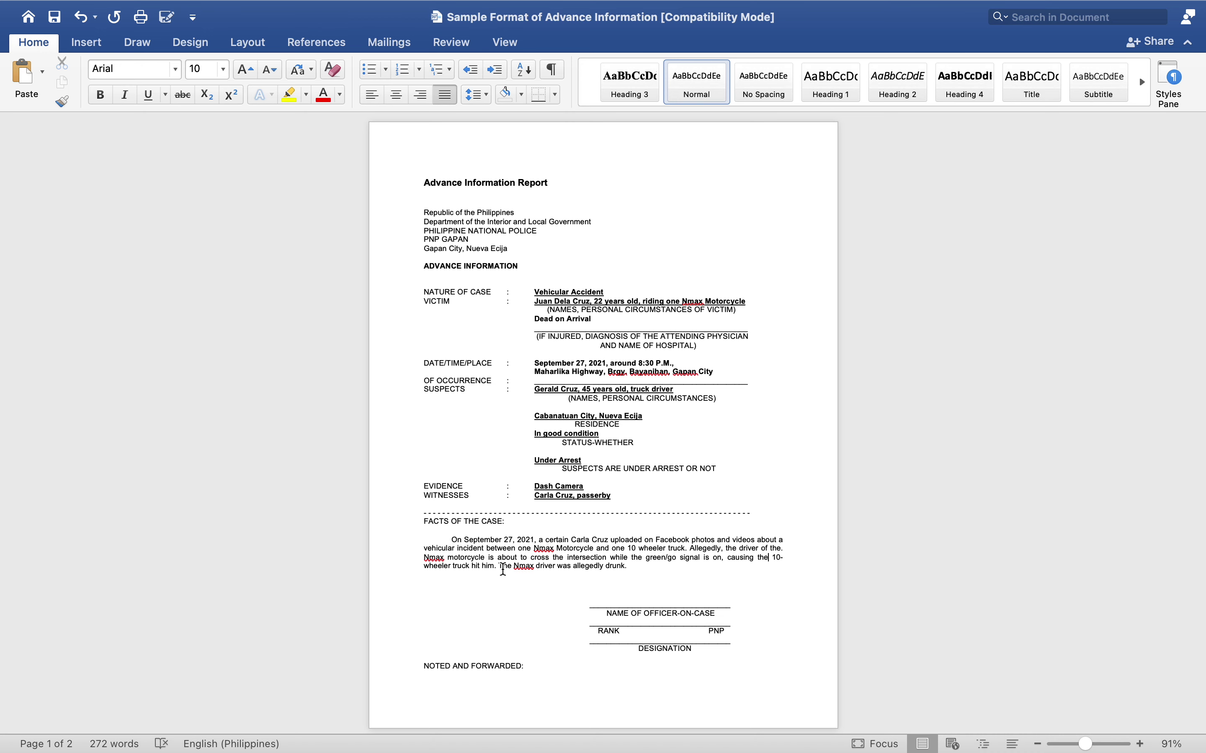
pyautogui.click(470, 566)
pyautogui.write('to')
# - Insert 'speeding at 180 kph and was' before 'allegedly drunk' and select the facts paragraph
pyautogui.click(581, 568)
pyautogui.write('speein')
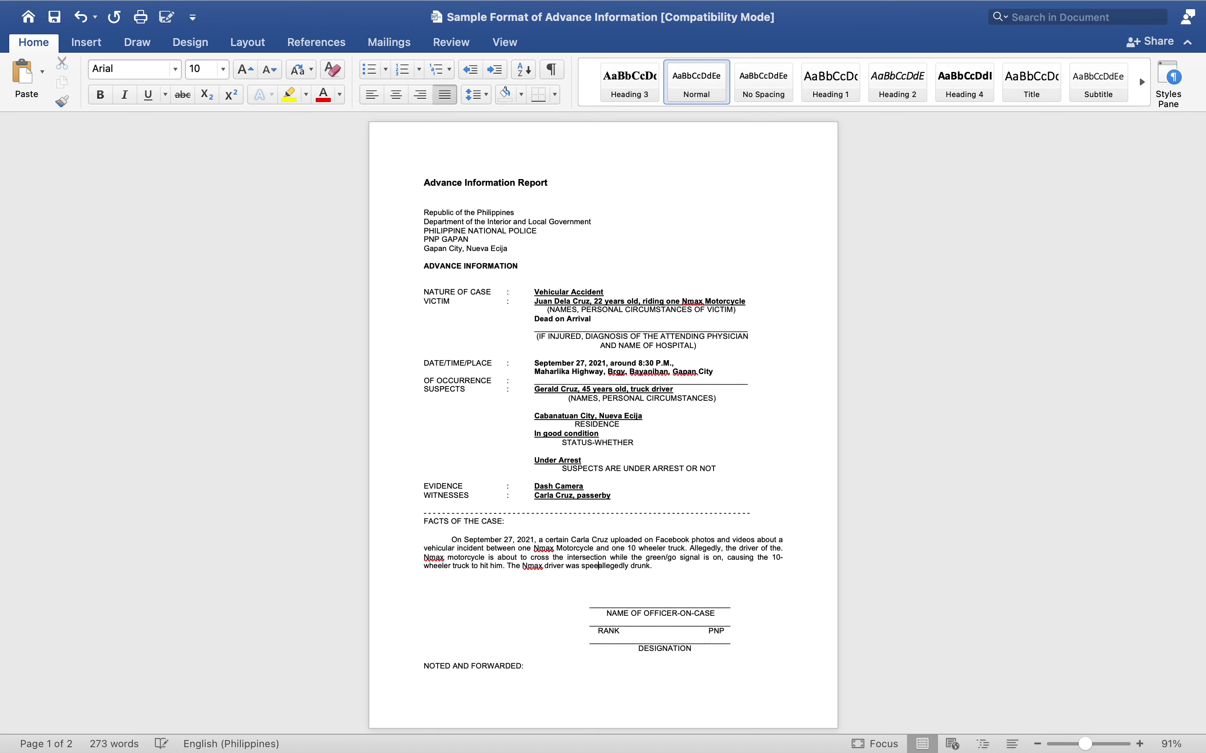
pyautogui.press('BackSpace')
pyautogui.press('BackSpace')
pyautogui.write('ding at 180 k')
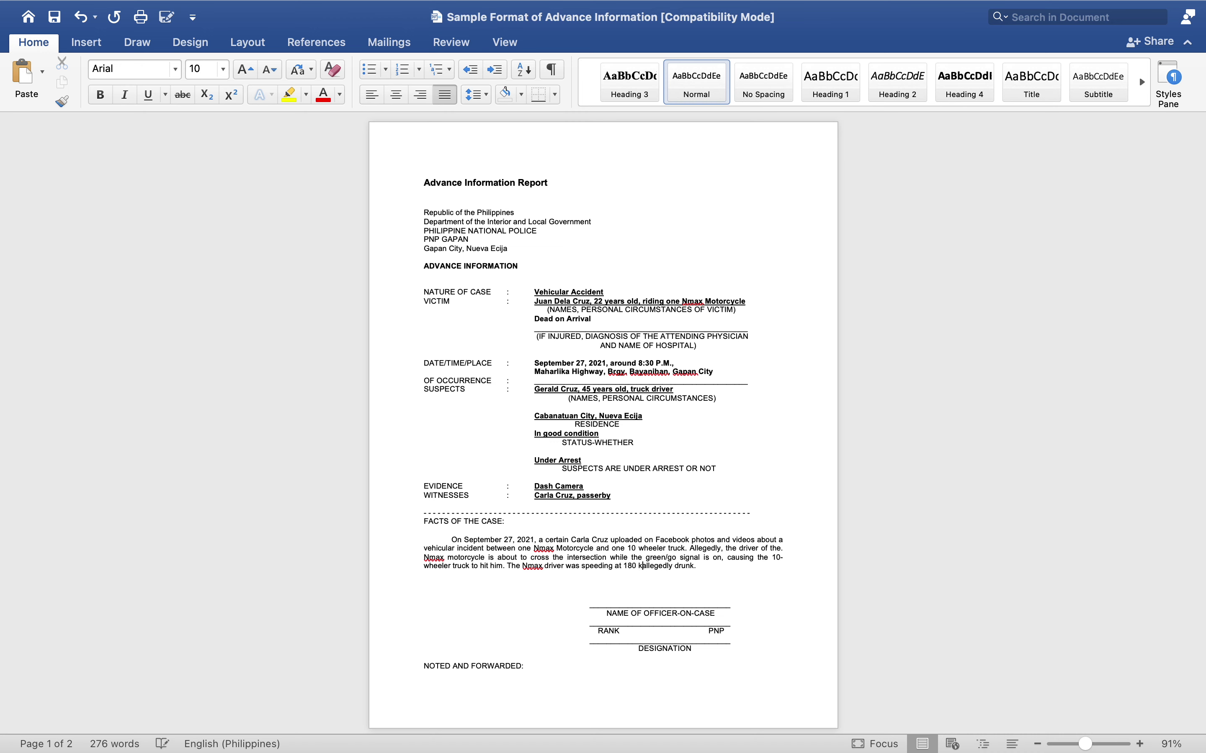
pyautogui.write('ph')
pyautogui.write(' and is')
pyautogui.press('BackSpace')
pyautogui.press('BackSpace')
pyautogui.press('BackSpace')
pyautogui.write('was')
pyautogui.click(741, 573)
pyautogui.moveTo(452, 540); pyautogui.dragTo(726, 563)
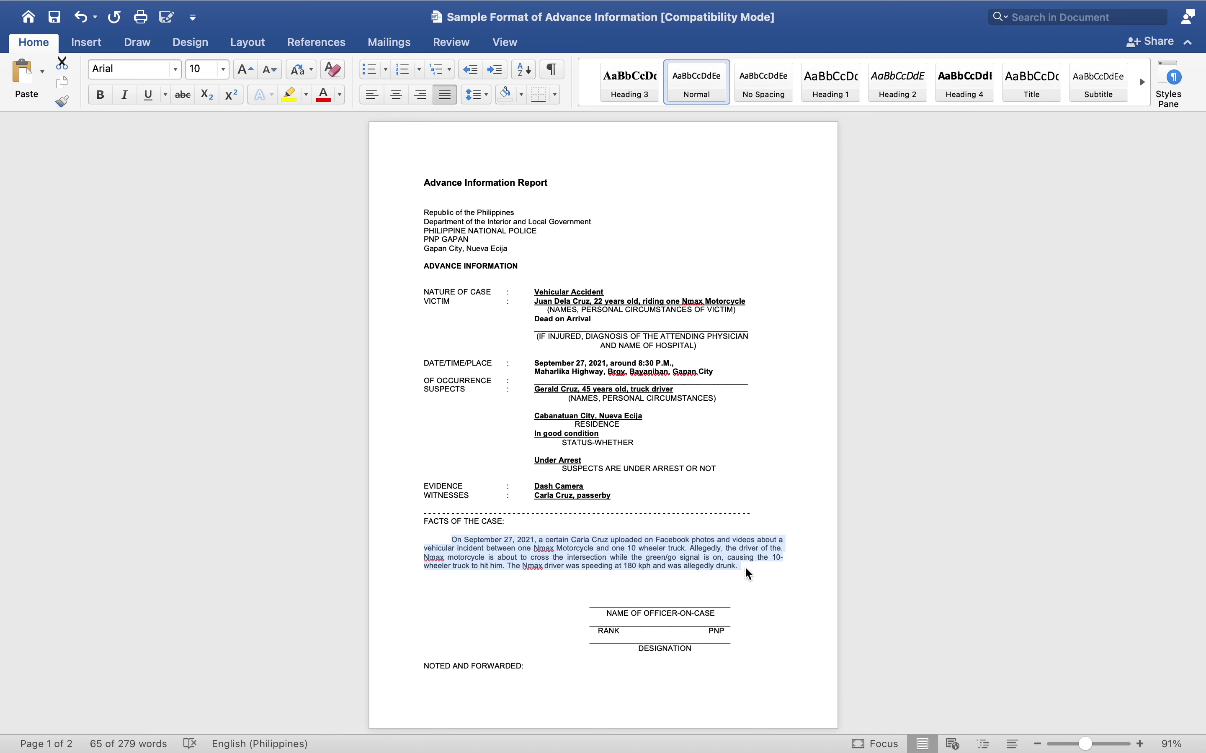
# - Make the facts of the case paragraph bold
pyautogui.press('super+b')
pyautogui.click(540, 591)
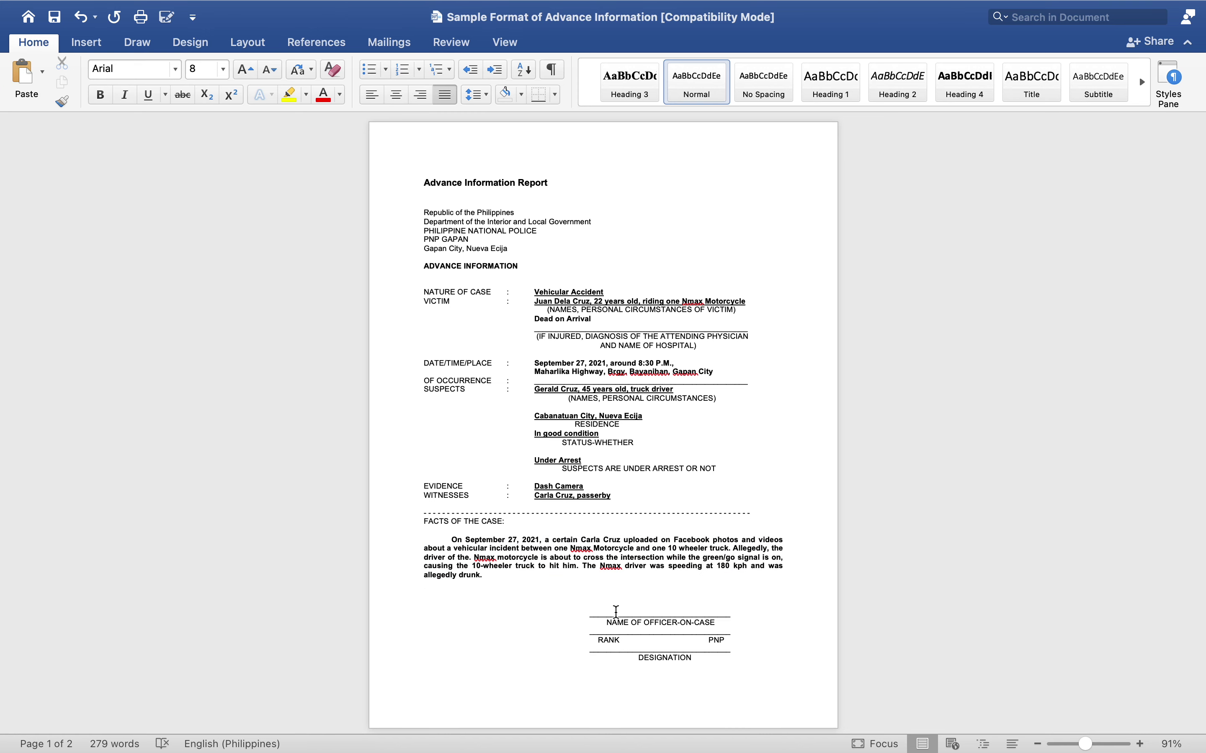
pyautogui.press('Down')
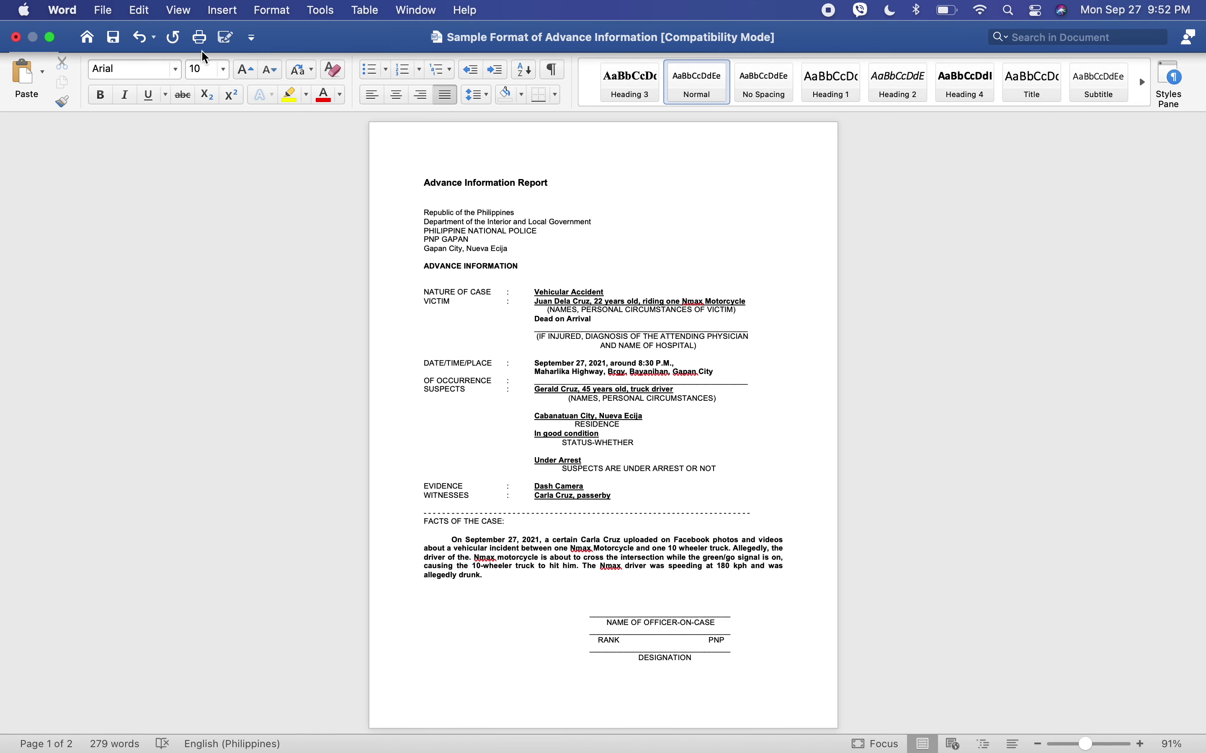
# - Change the page size to US Legal so the report fits on one page
pyautogui.click(248, 42)
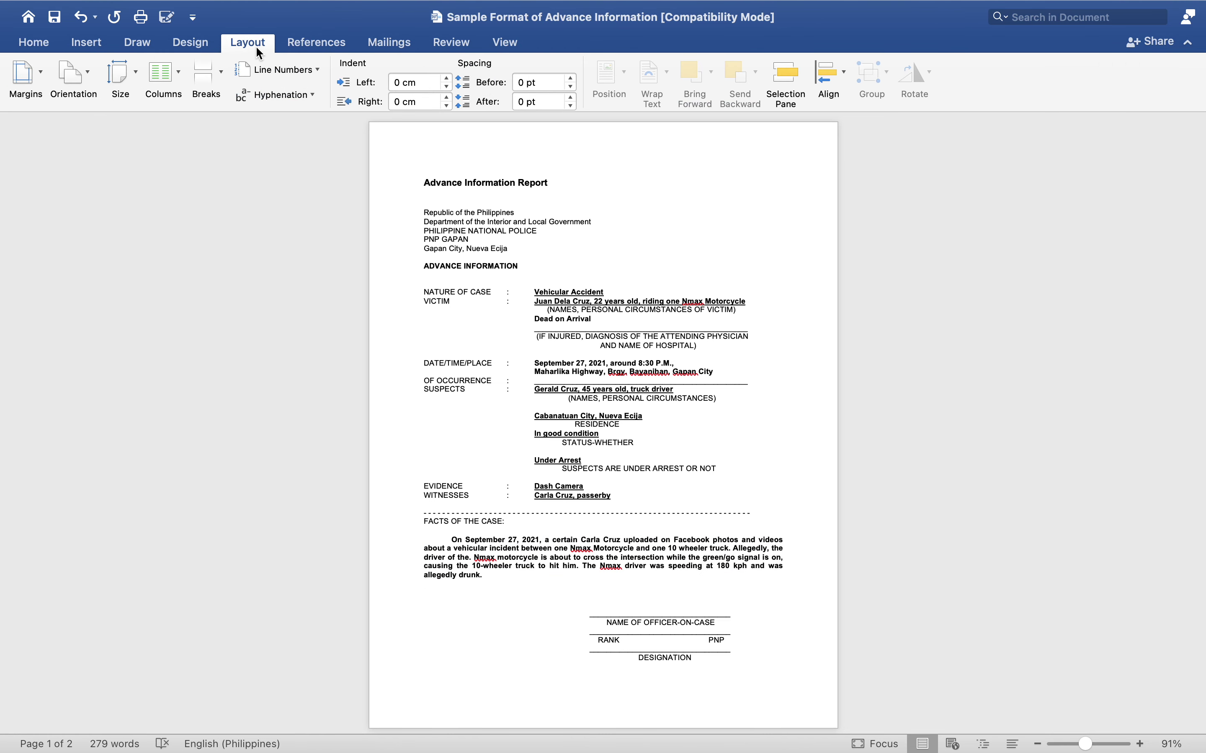
pyautogui.click(130, 80)
pyautogui.click(145, 150)
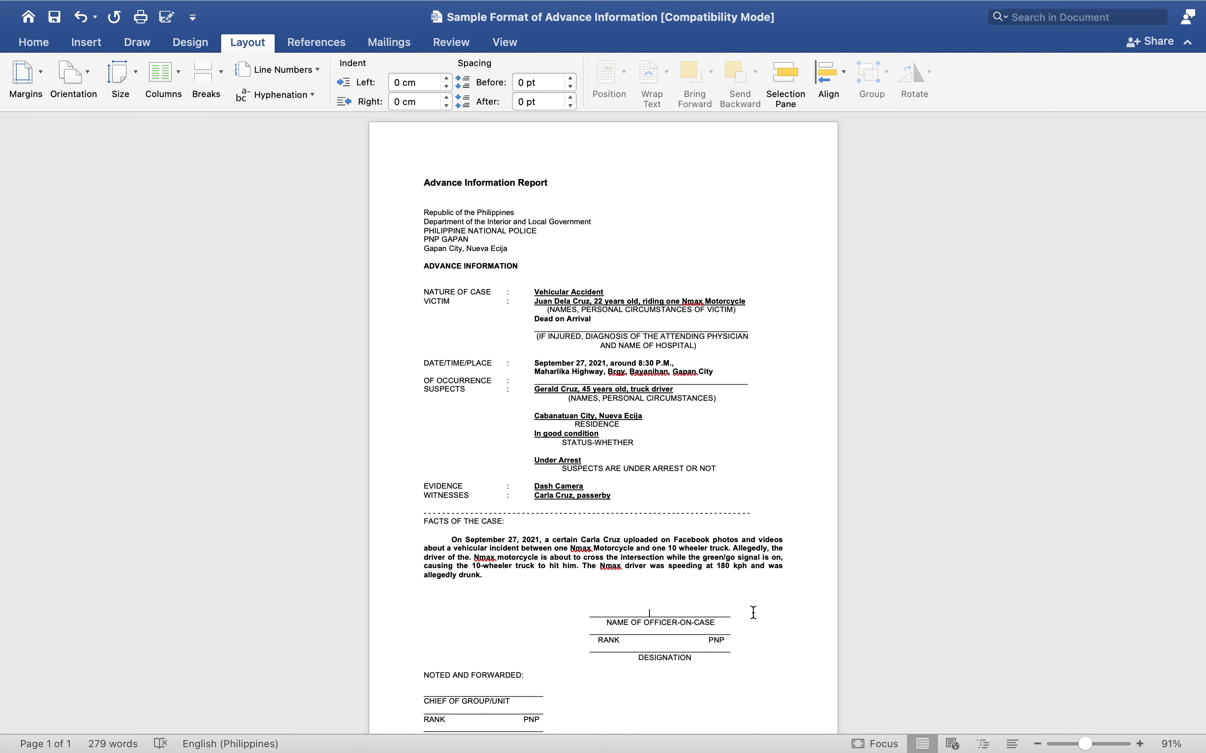
# - Enter the officer's PCOL. rank and full name above the signature line, bold and centred
pyautogui.click(633, 601)
pyautogui.press('Tab')
pyautogui.press('Tab')
pyautogui.write('PCOL')
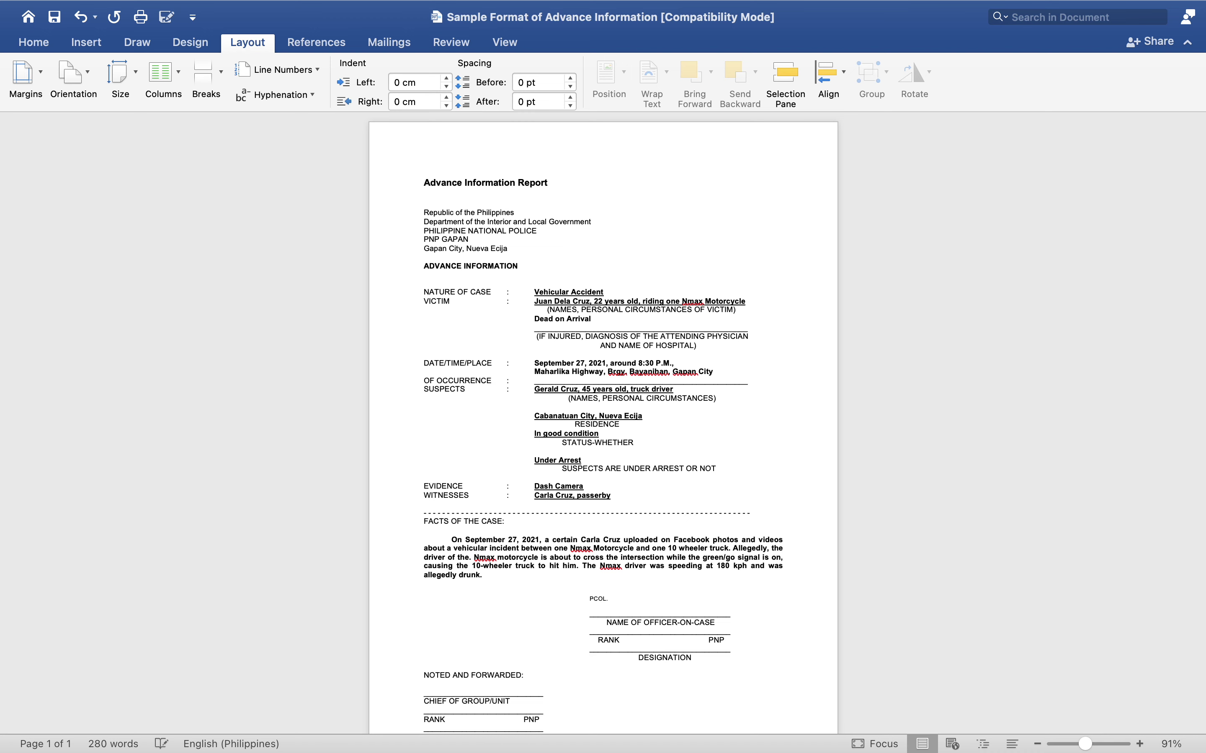
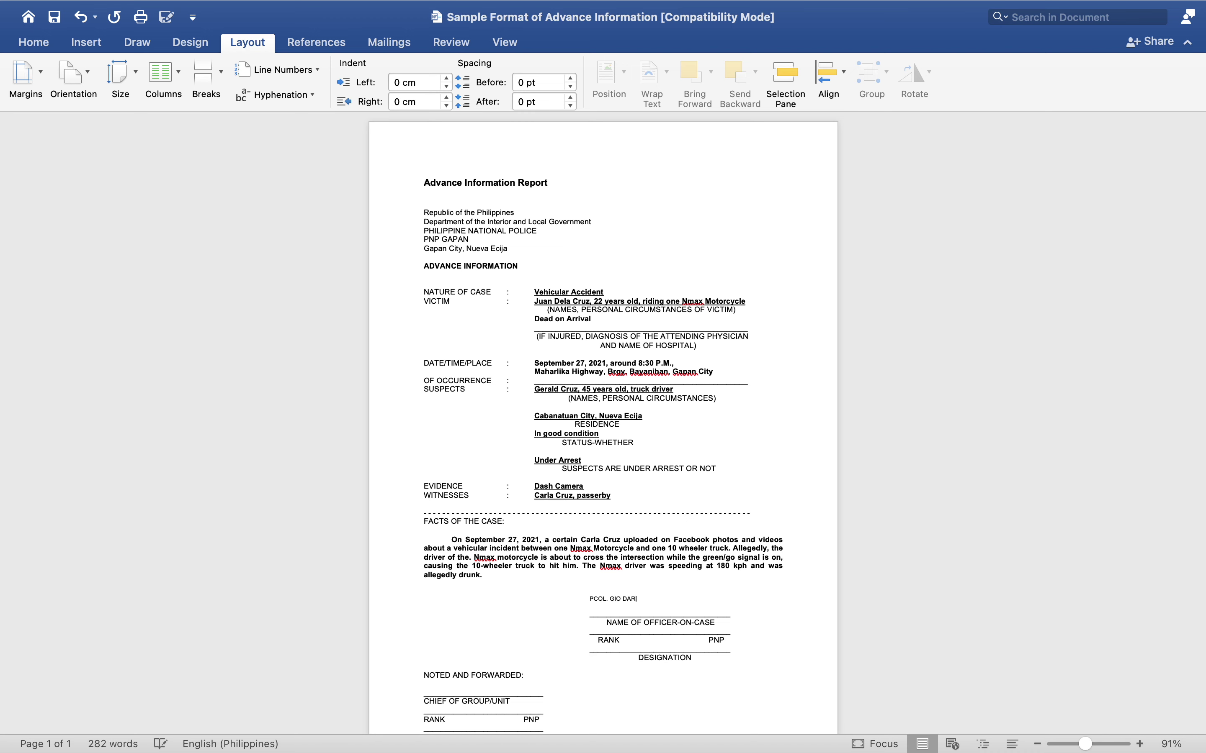
pyautogui.moveTo(588, 599); pyautogui.dragTo(673, 599)
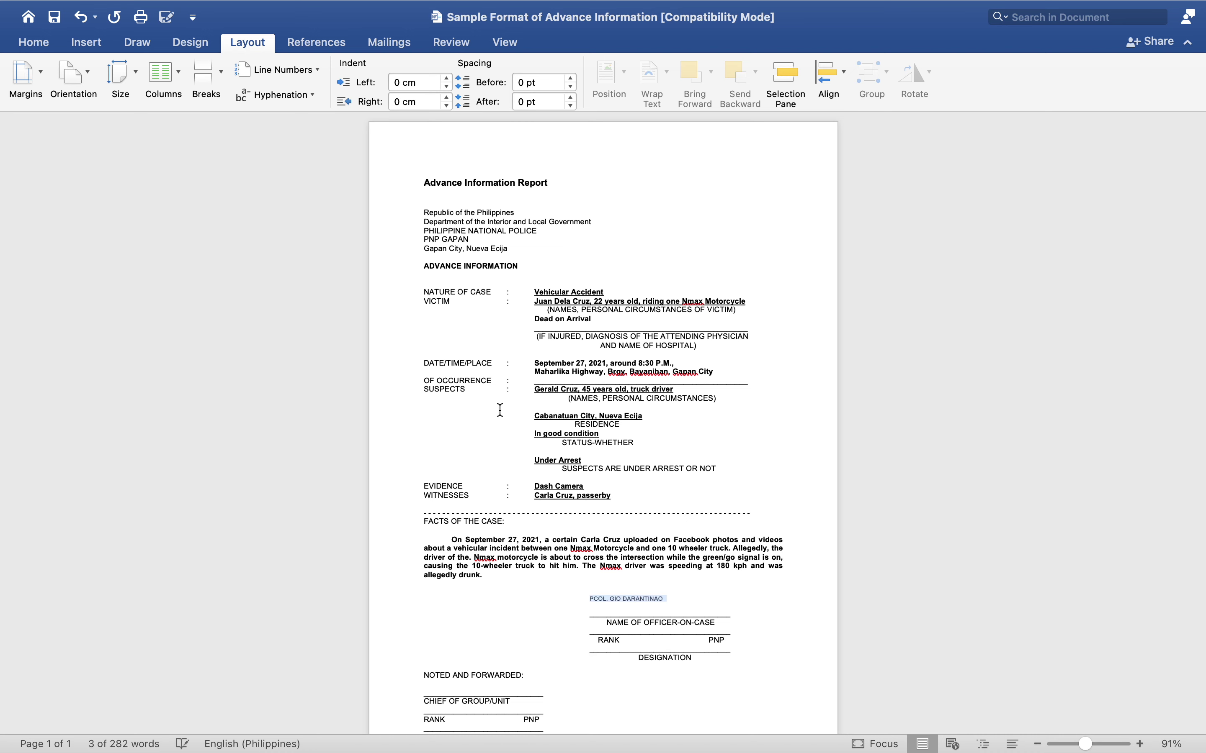
pyautogui.press('super+b')
pyautogui.click(582, 602)
pyautogui.press('super+e')
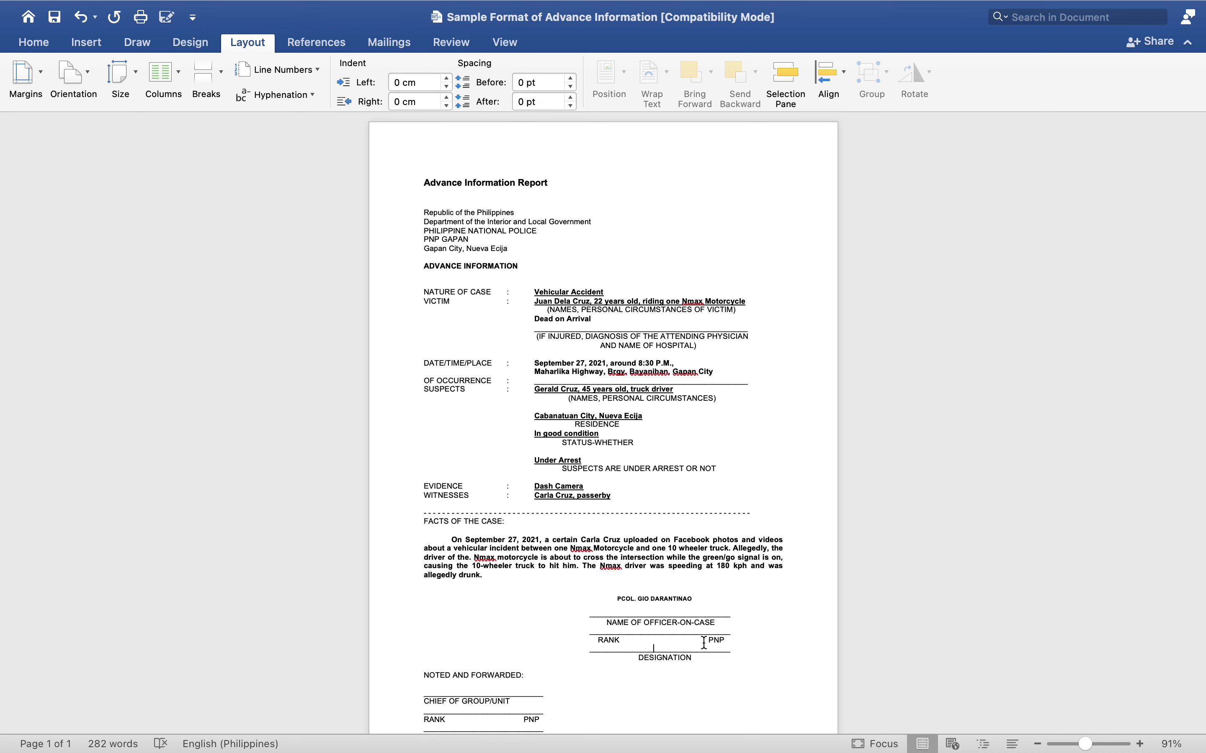
# - Type RESPONDING OFFICER over the designation underline and make it bold
pyautogui.click(647, 637)
pyautogui.press('Return')
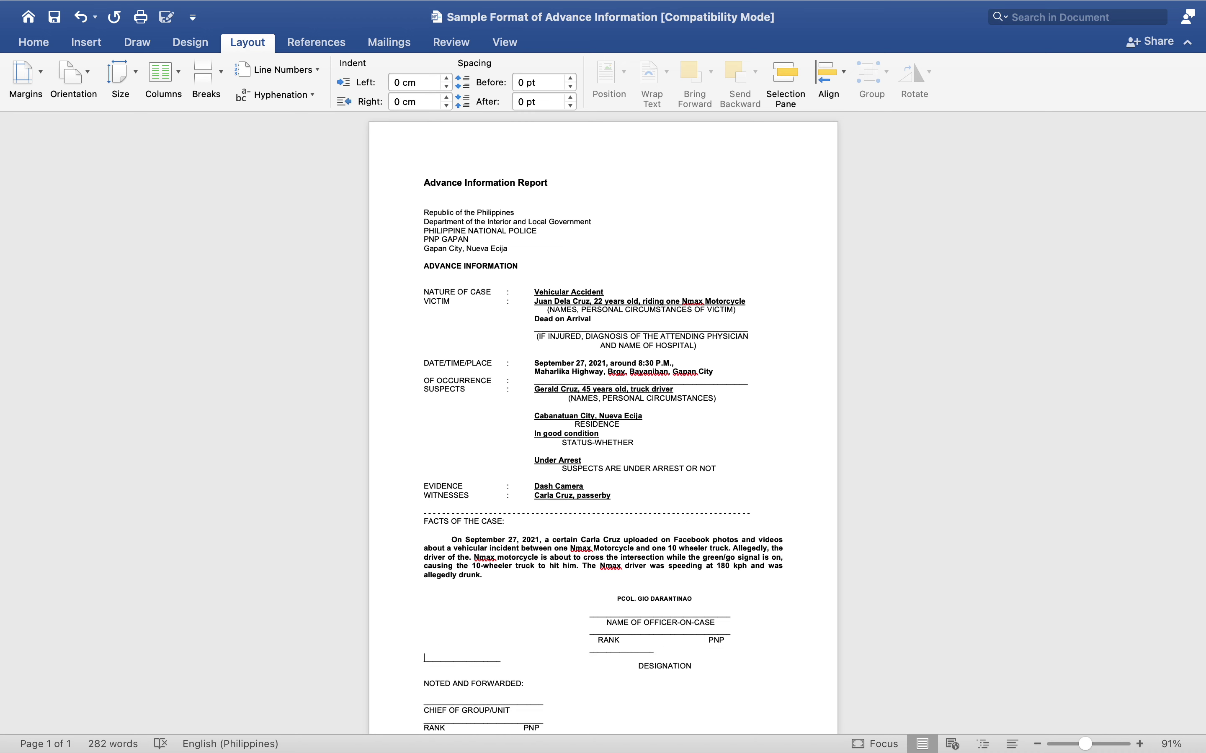
pyautogui.press('BackSpace')
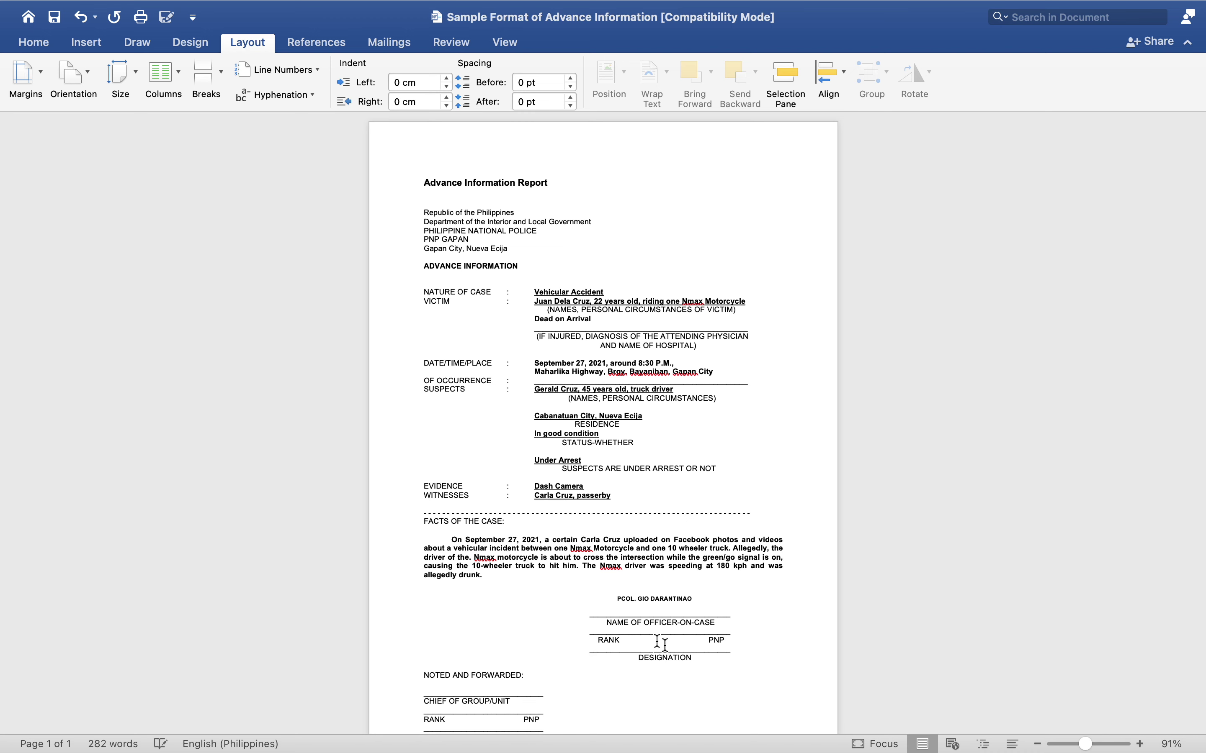
pyautogui.moveTo(734, 652); pyautogui.dragTo(599, 650)
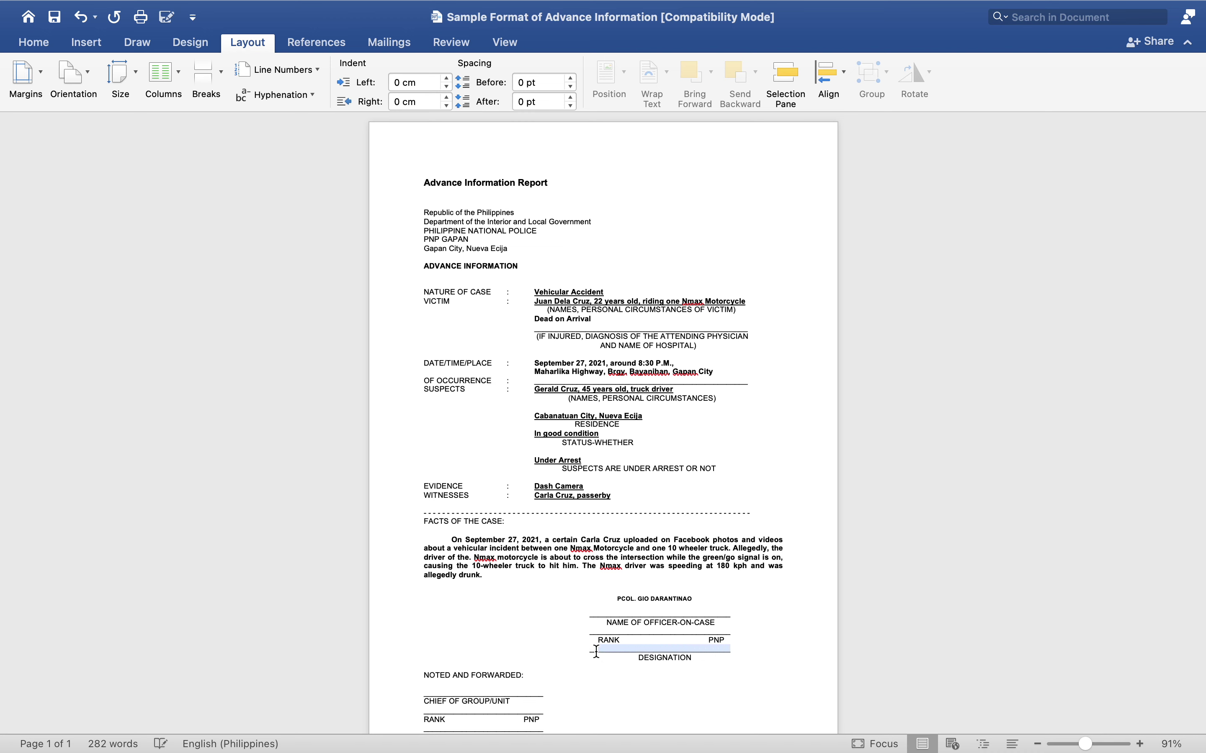
pyautogui.write('RESPO')
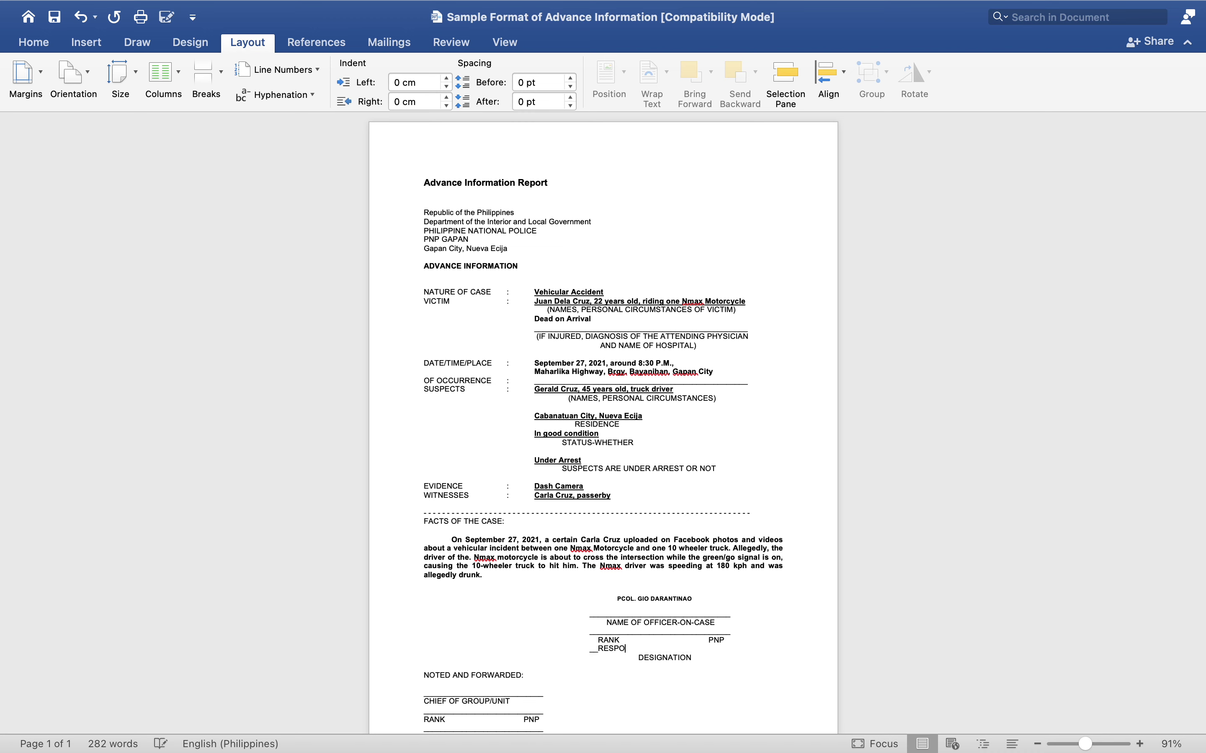
pyautogui.write('NDING OFFICER')
pyautogui.moveTo(593, 650); pyautogui.dragTo(690, 645)
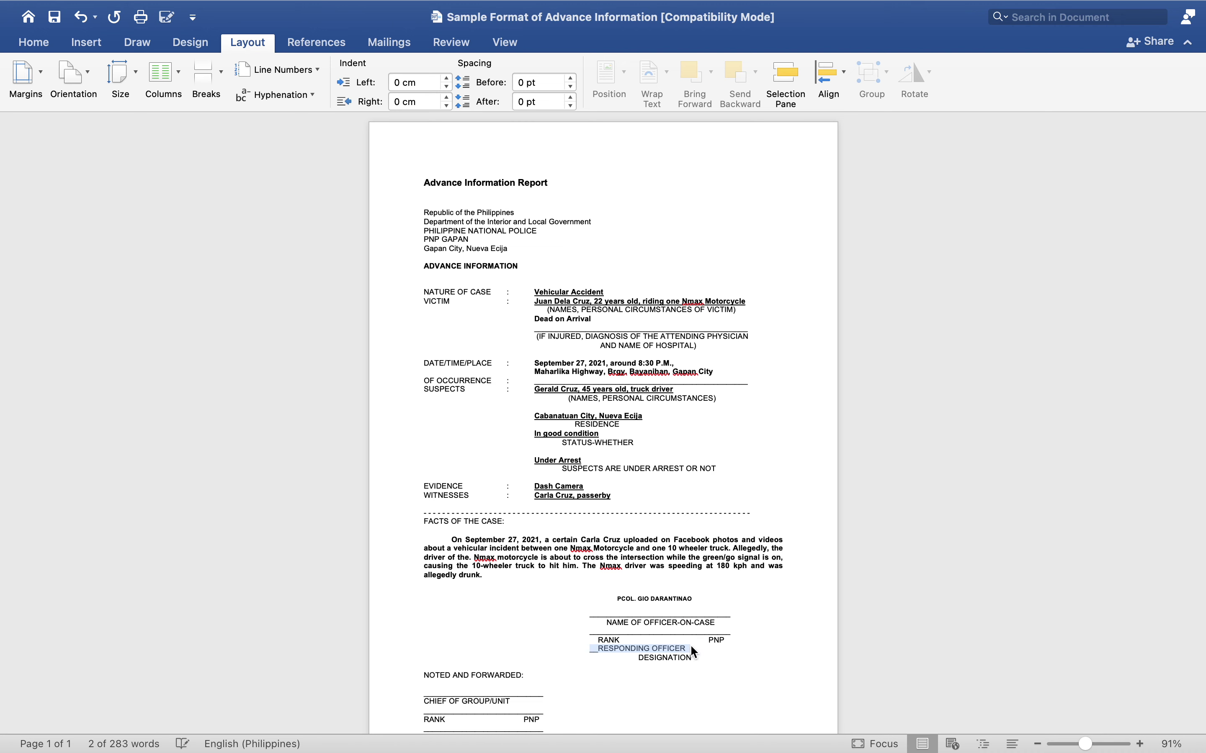
pyautogui.press('super+b')
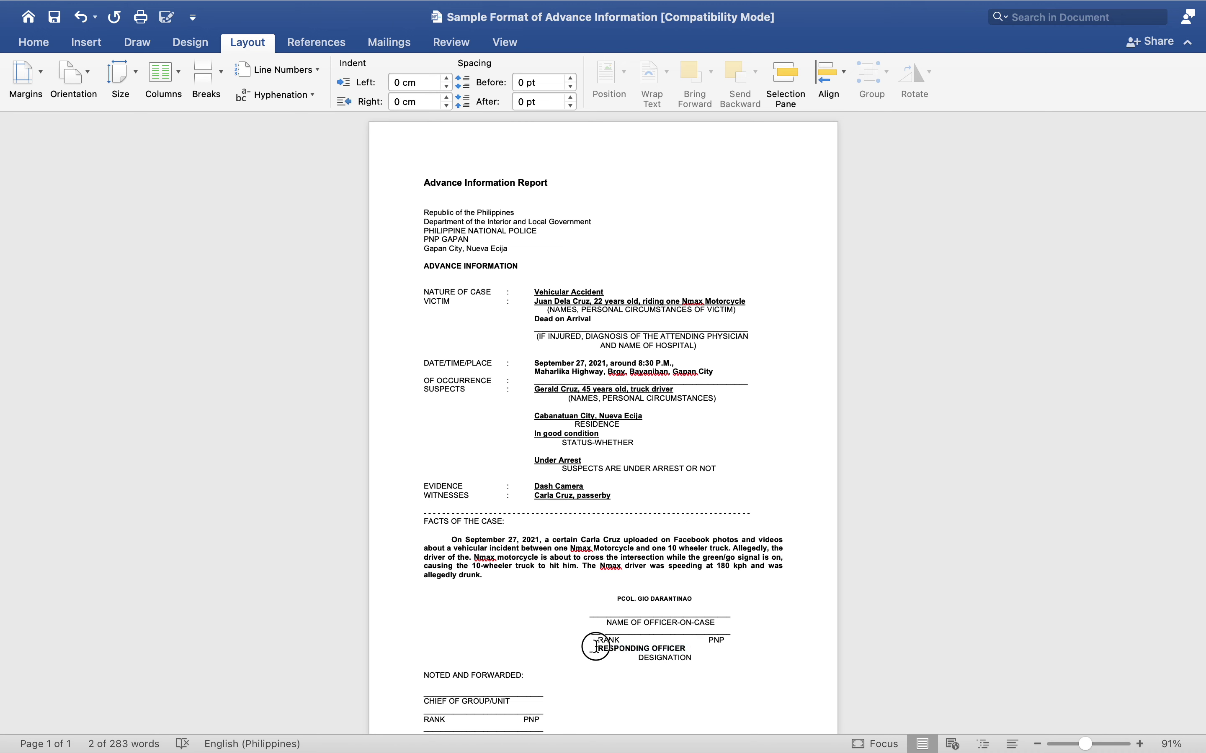
pyautogui.click(593, 649)
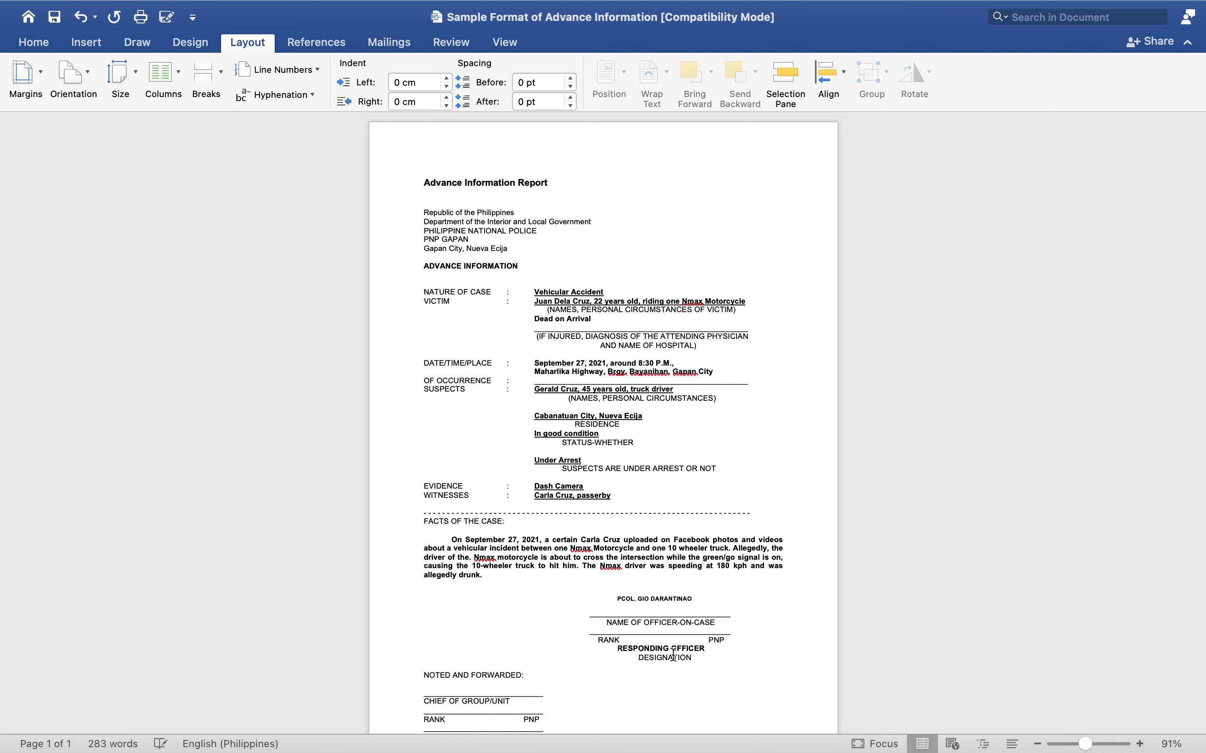
pyautogui.moveTo(592, 649); pyautogui.dragTo(708, 649)
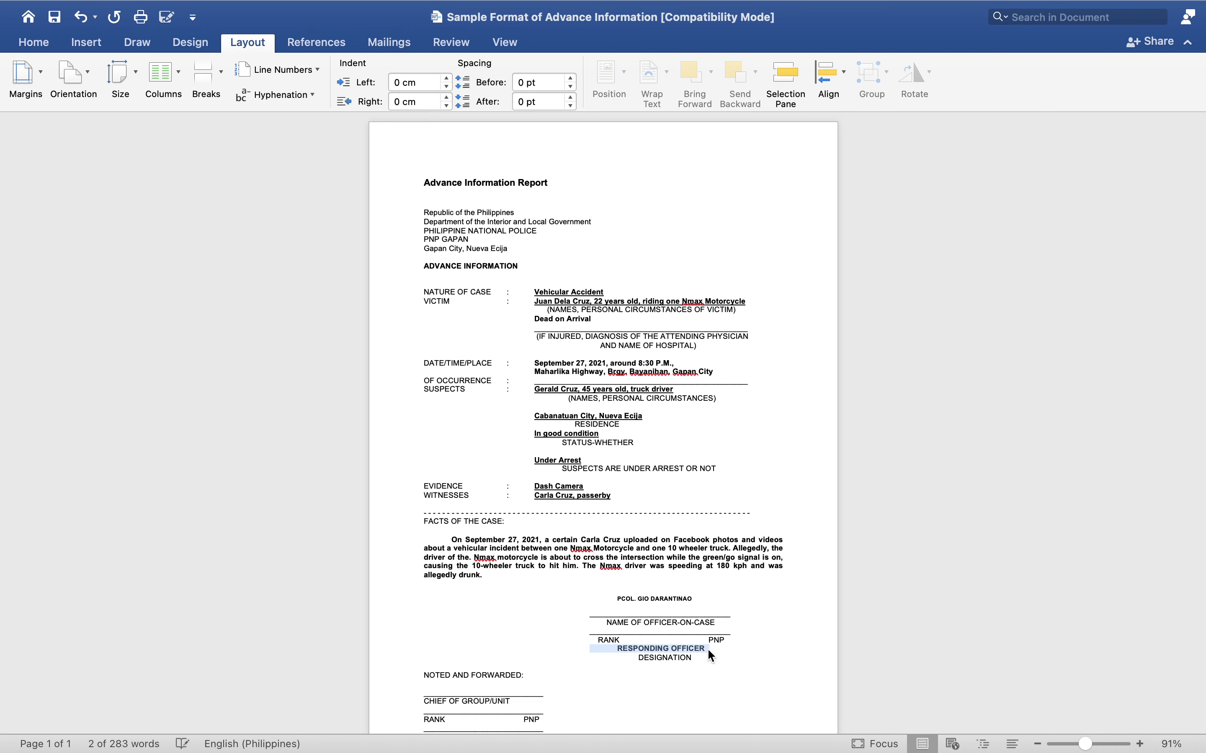
pyautogui.write('U')
pyautogui.press('cmd+z')
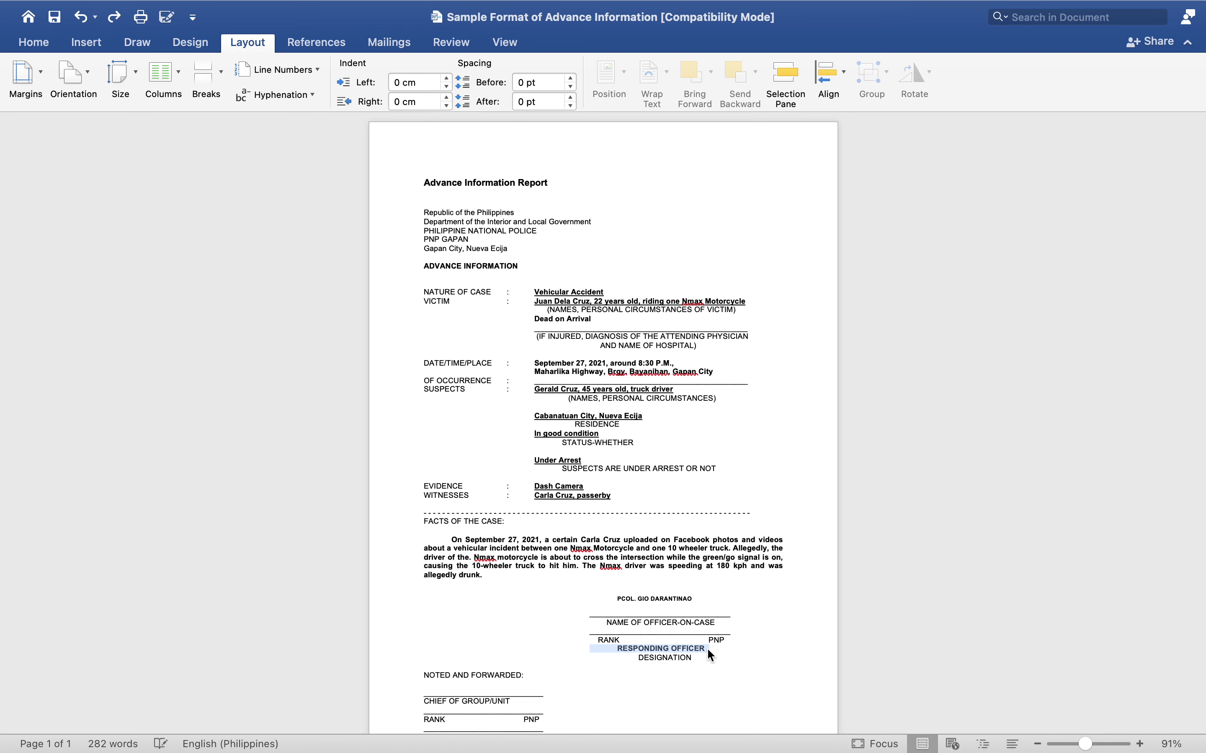
pyautogui.click(697, 648)
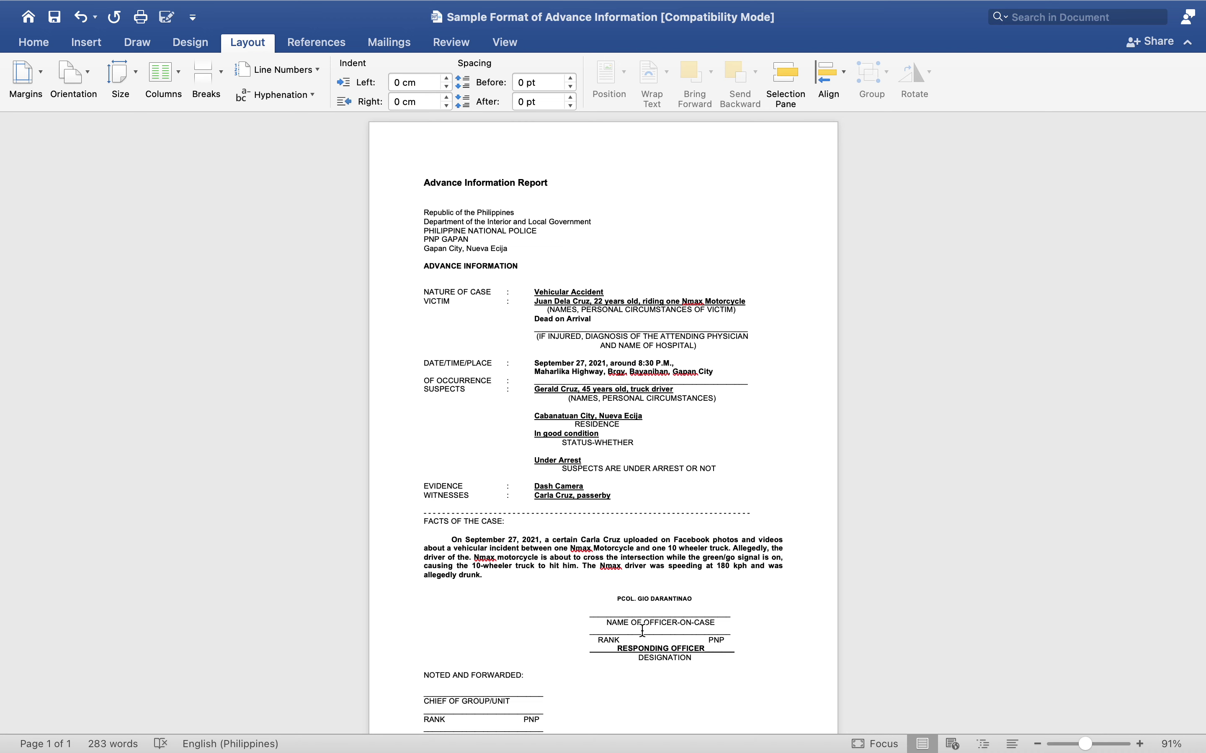
# - Type 'col' on the rank underline and 'Gapan' further along beside PNP
pyautogui.press('Up')
pyautogui.press('Up')
pyautogui.write('col')
pyautogui.click(722, 628)
pyautogui.write('Gapan')
pyautogui.moveTo(542, 695)
pyautogui.mouseDown()
pyautogui.moveTo(416, 689)
pyautogui.moveTo(427, 698)
pyautogui.mouseUp()
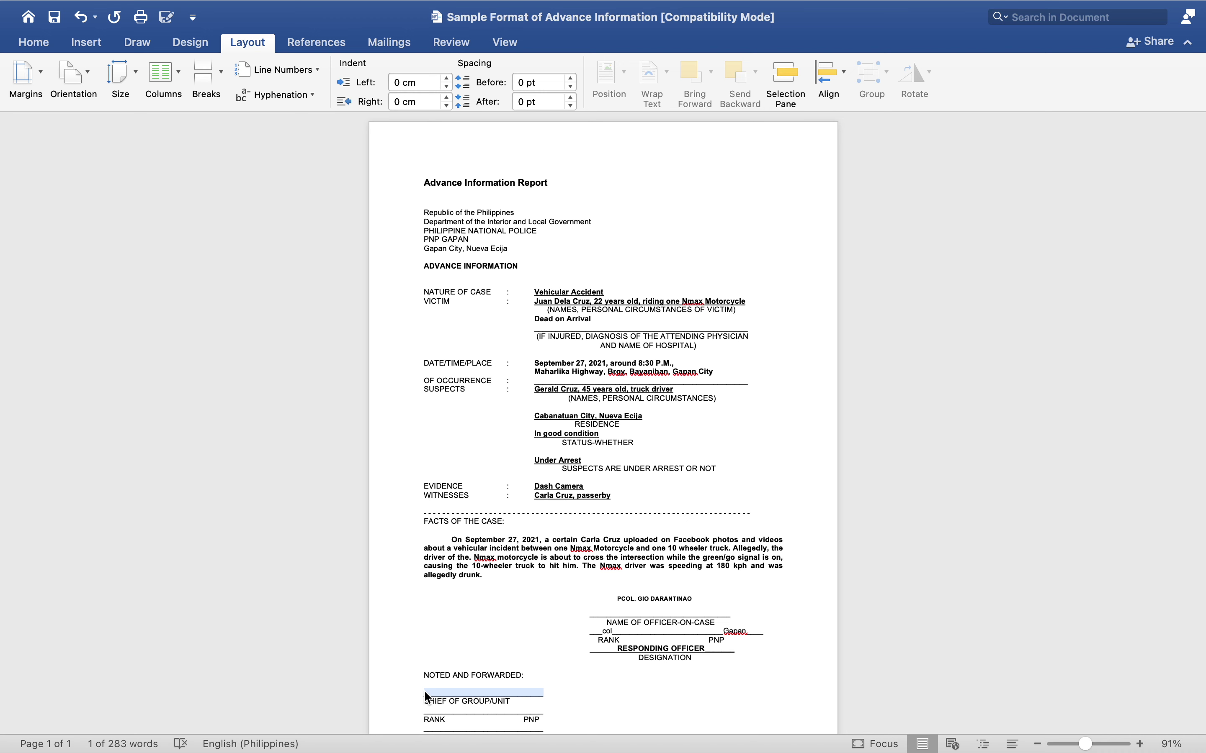
# - Enter the chief's PCOL. rank and full name above CHIEF OF GROUP/UNIT, bold and underlined
pyautogui.write('PC')
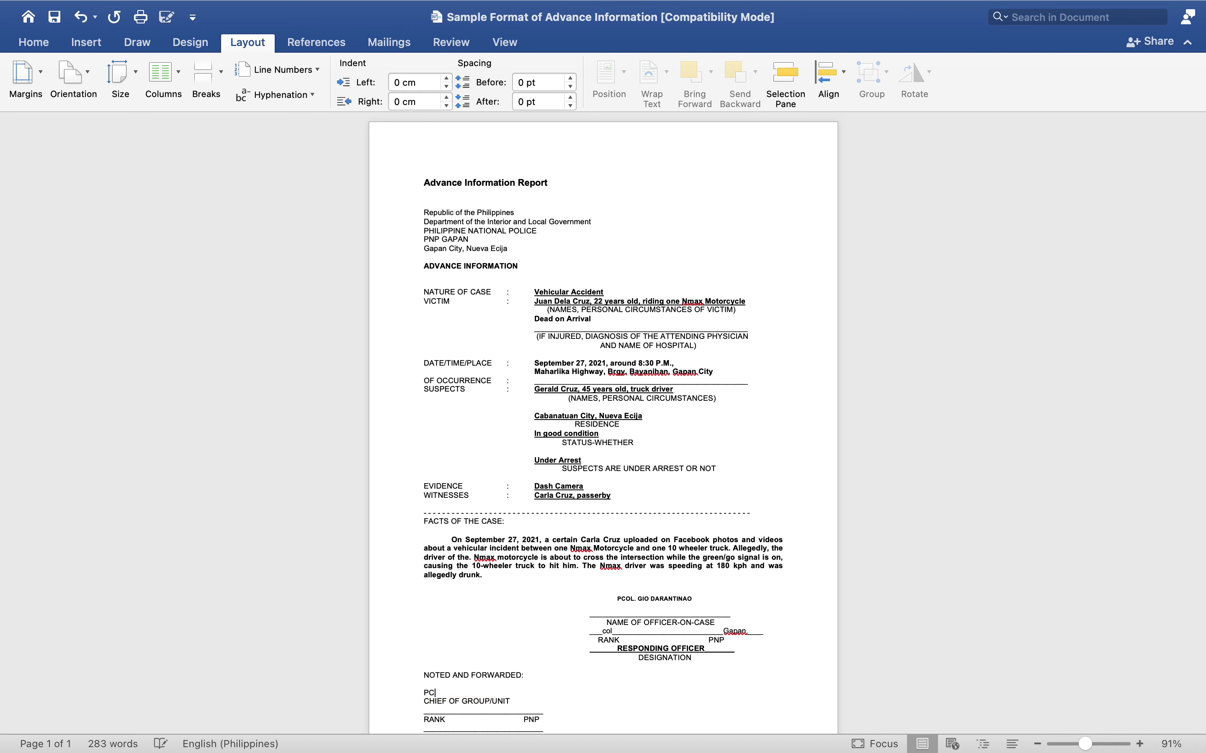
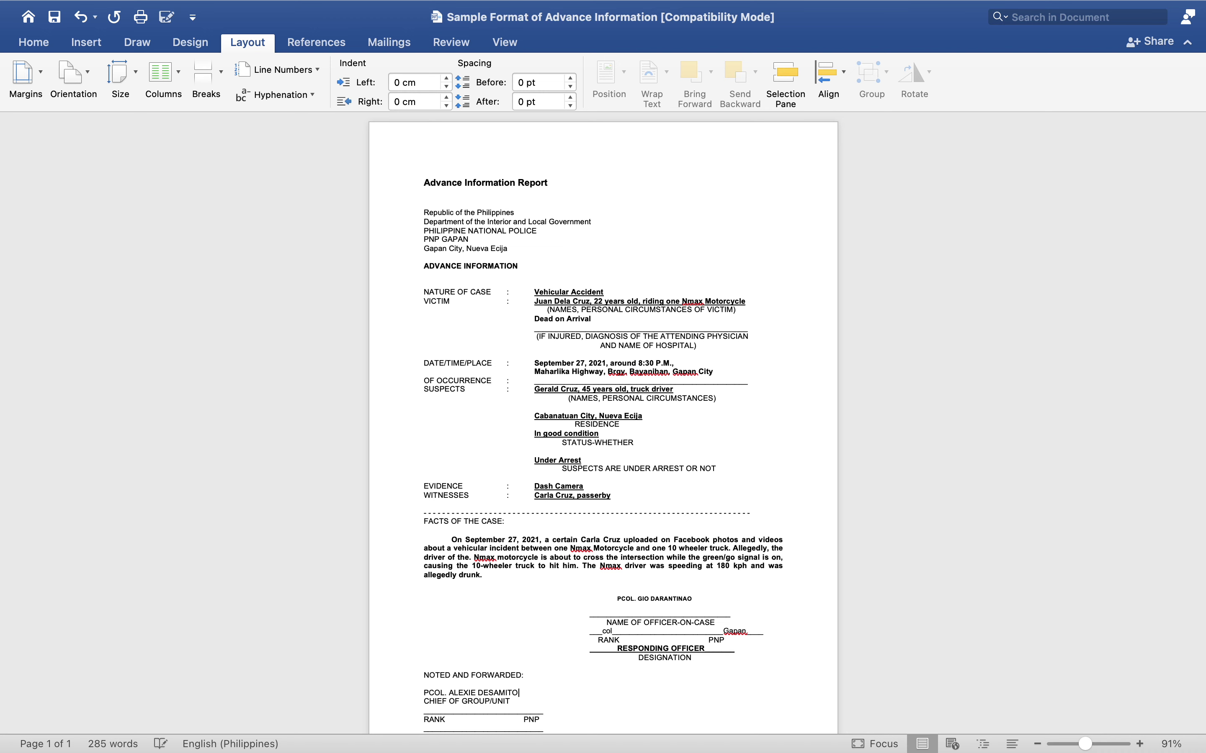
pyautogui.moveTo(422, 692); pyautogui.dragTo(523, 690)
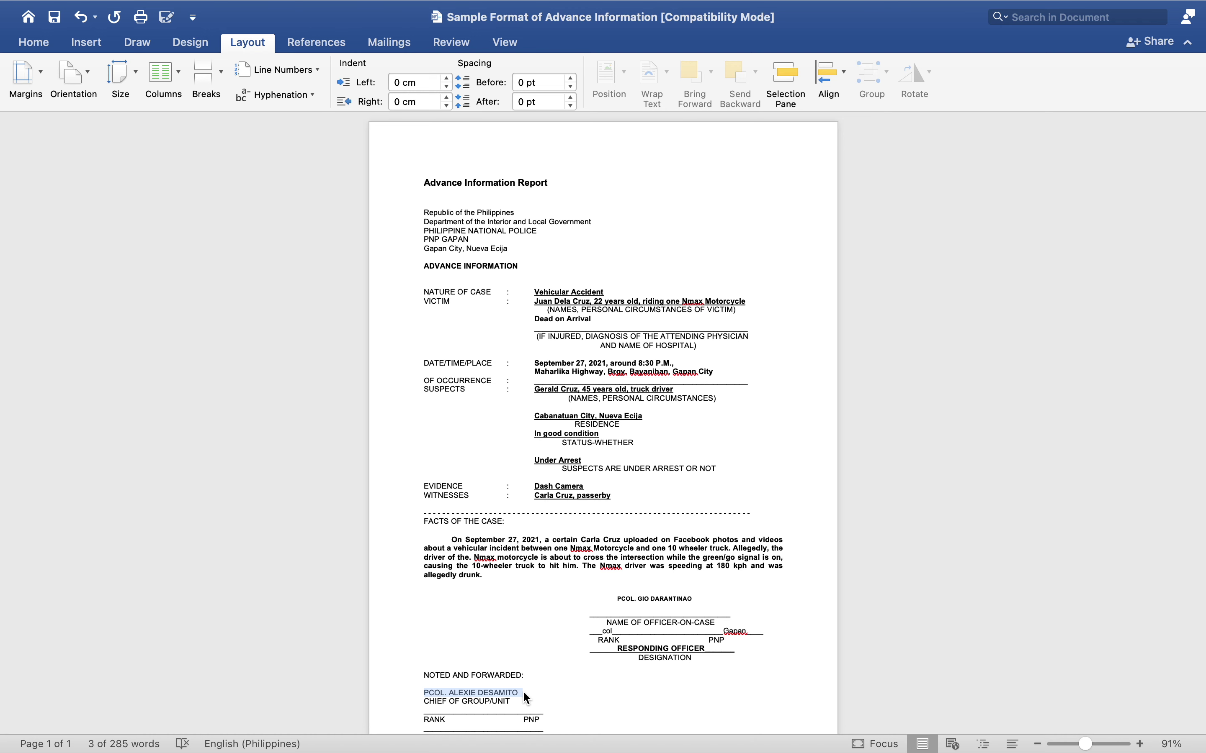
pyautogui.press('super+b')
pyautogui.press('super+u')
# - Type CHIEF OF POLICE, PNP GAPAN on the line above DESIGNATION, bold and underlined
pyautogui.click(489, 716)
pyautogui.scroll(-1, 488, 716)
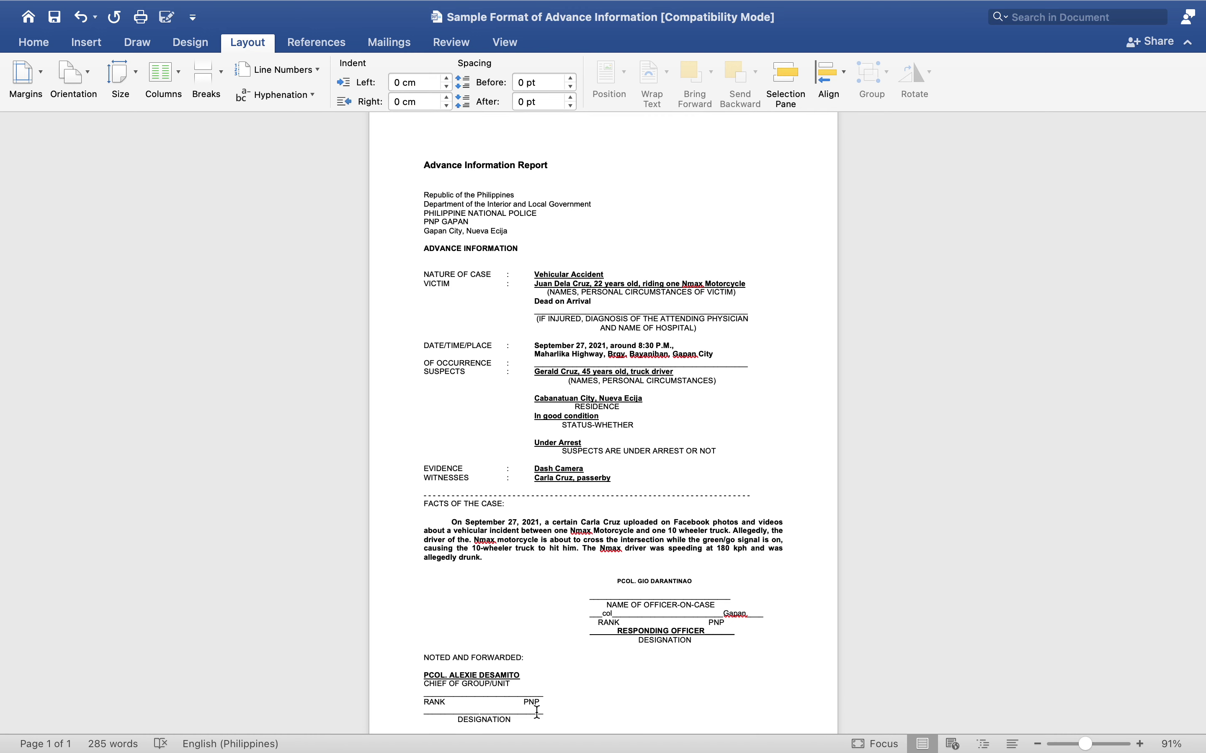
pyautogui.press('Return')
pyautogui.press('super+z')
pyautogui.moveTo(486, 719); pyautogui.dragTo(419, 713)
pyautogui.press('BackSpace')
pyautogui.press('super+z')
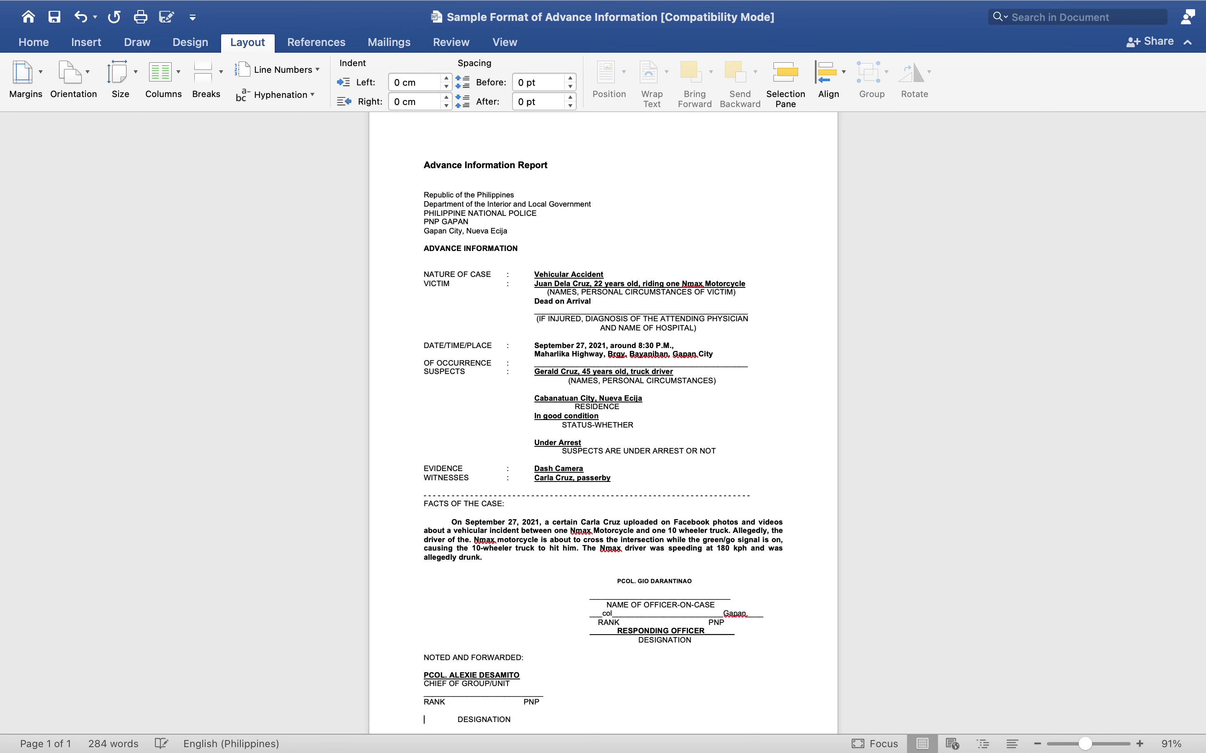
pyautogui.write('CHIEF OF POLICE<')
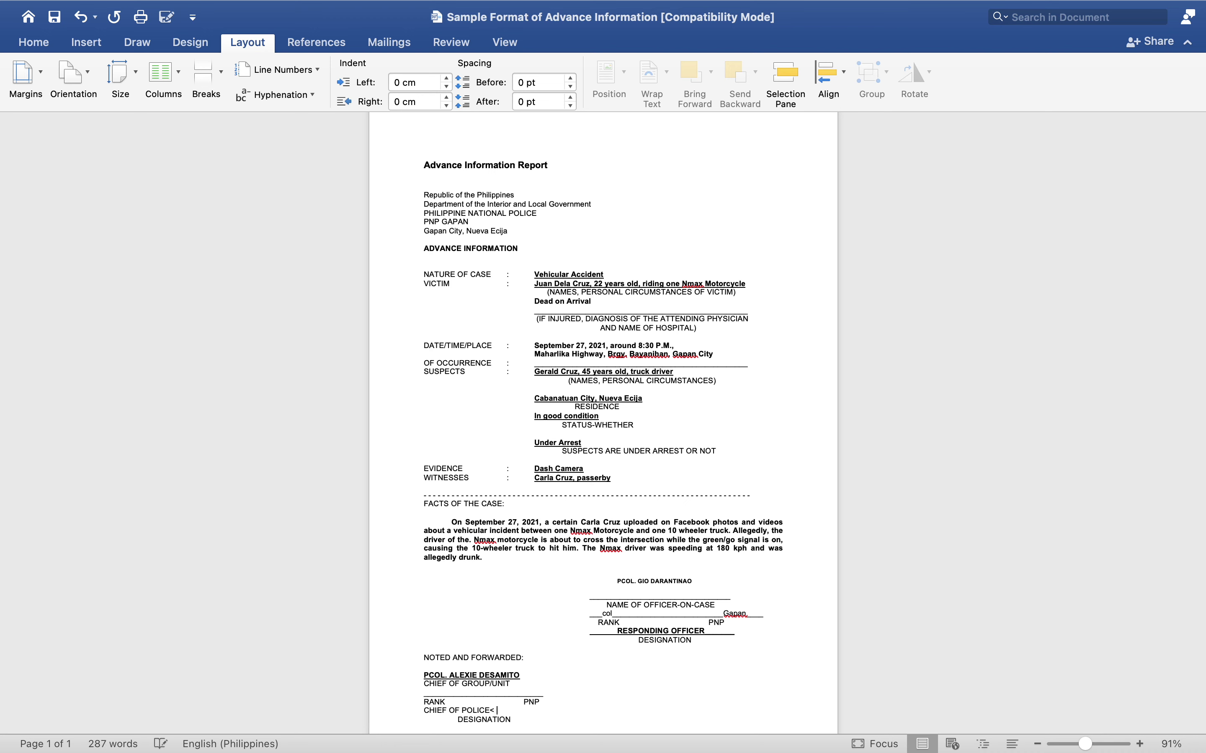
pyautogui.press('BackSpace')
pyautogui.write(', PNP GAPAN')
pyautogui.moveTo(421, 711); pyautogui.dragTo(543, 716)
pyautogui.press('super+b')
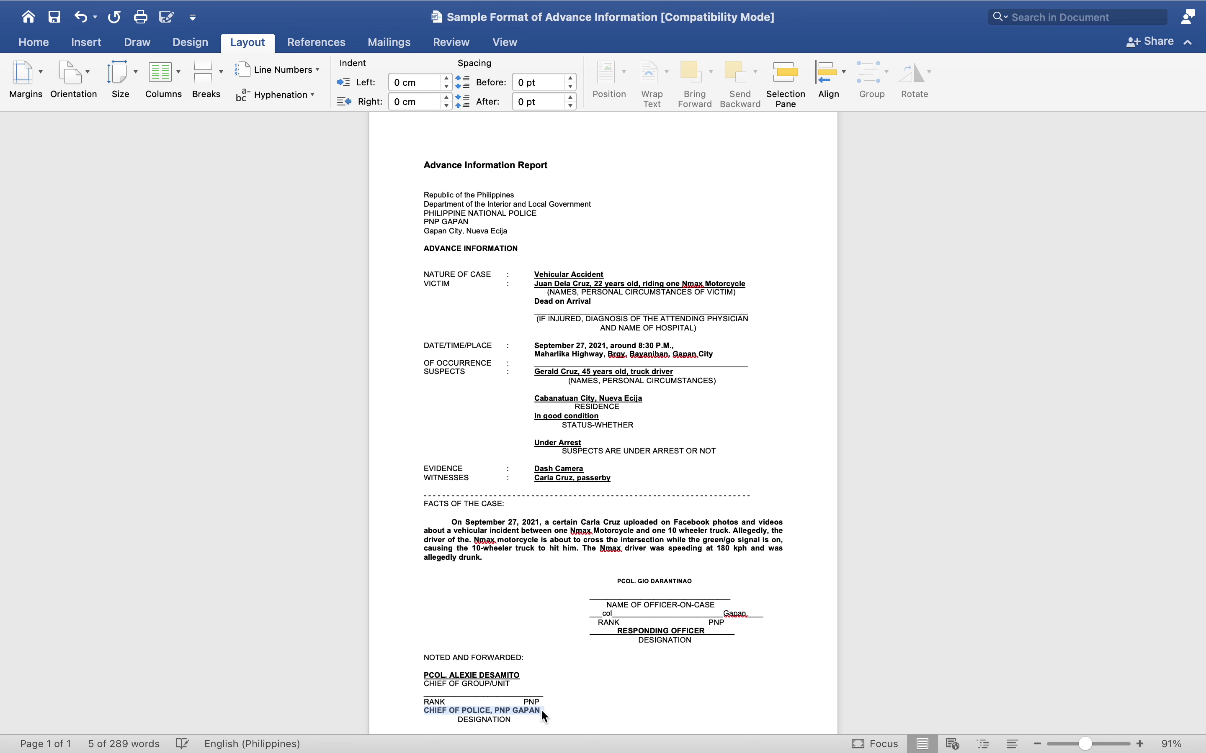
pyautogui.press('super+u')
pyautogui.click(613, 716)
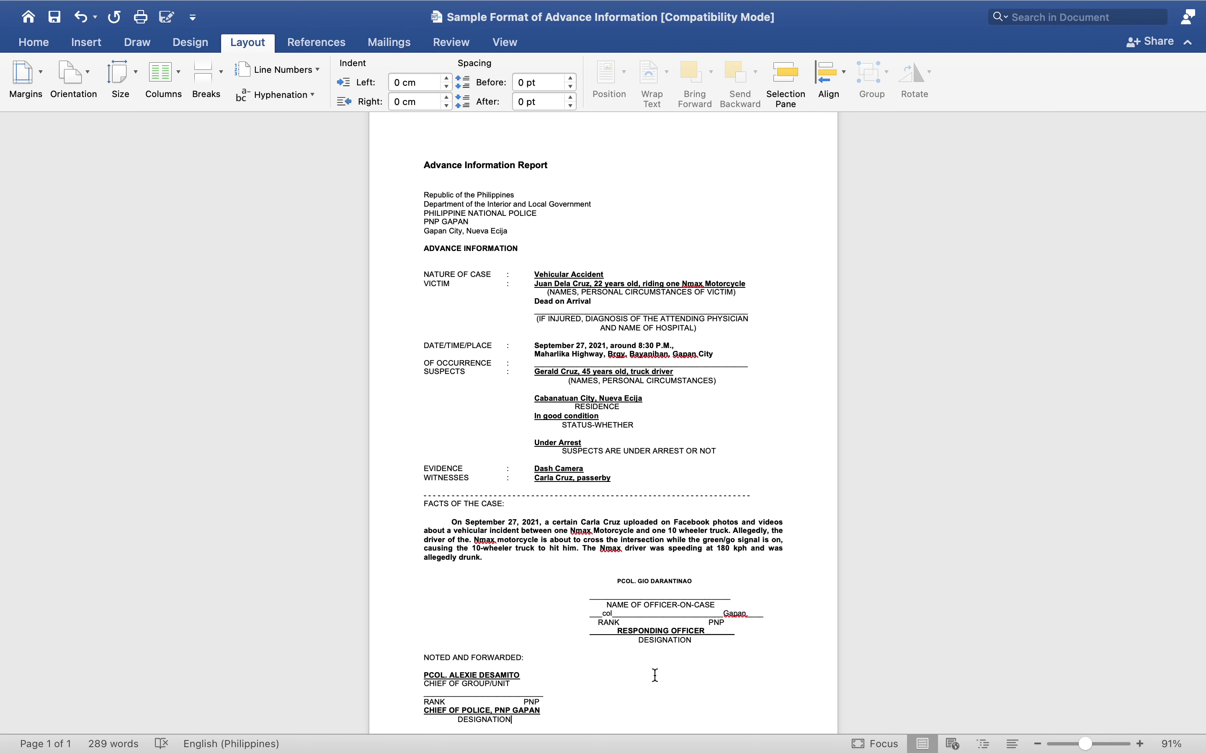
# - Bold the responding officer's rank line so it matches the rest of the signature block
pyautogui.moveTo(602, 617); pyautogui.dragTo(756, 616)
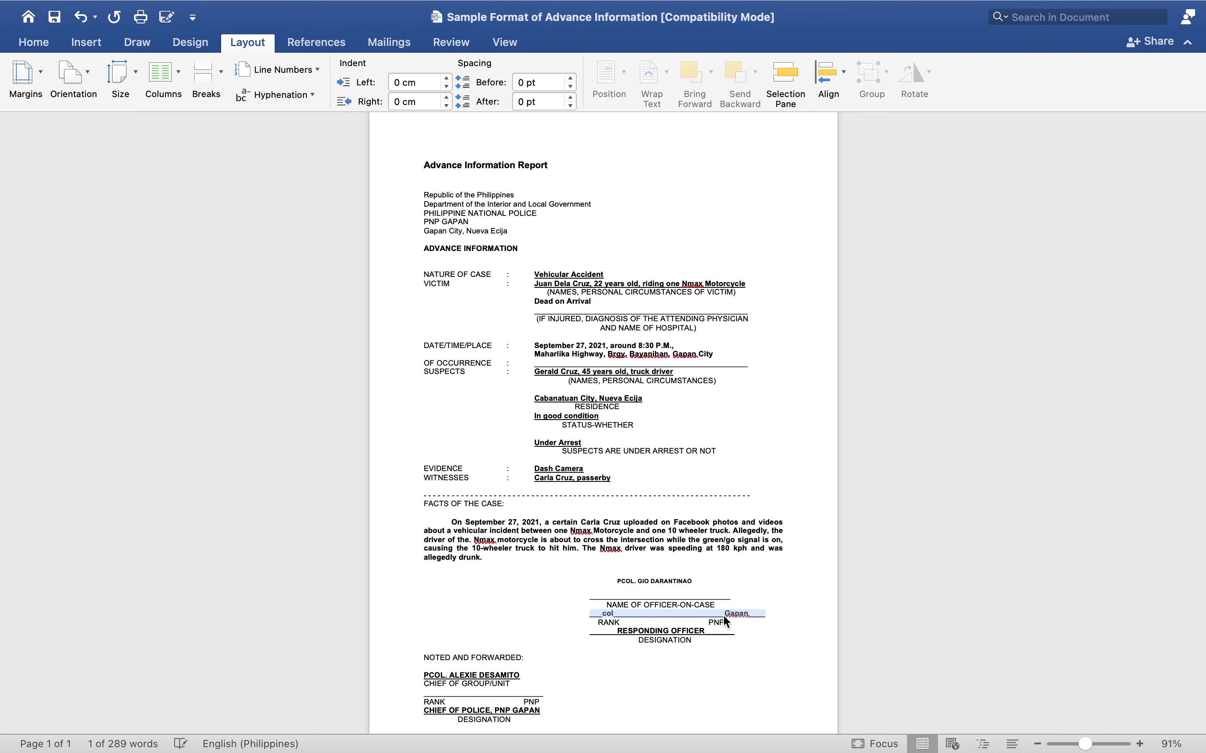
pyautogui.click(602, 694)
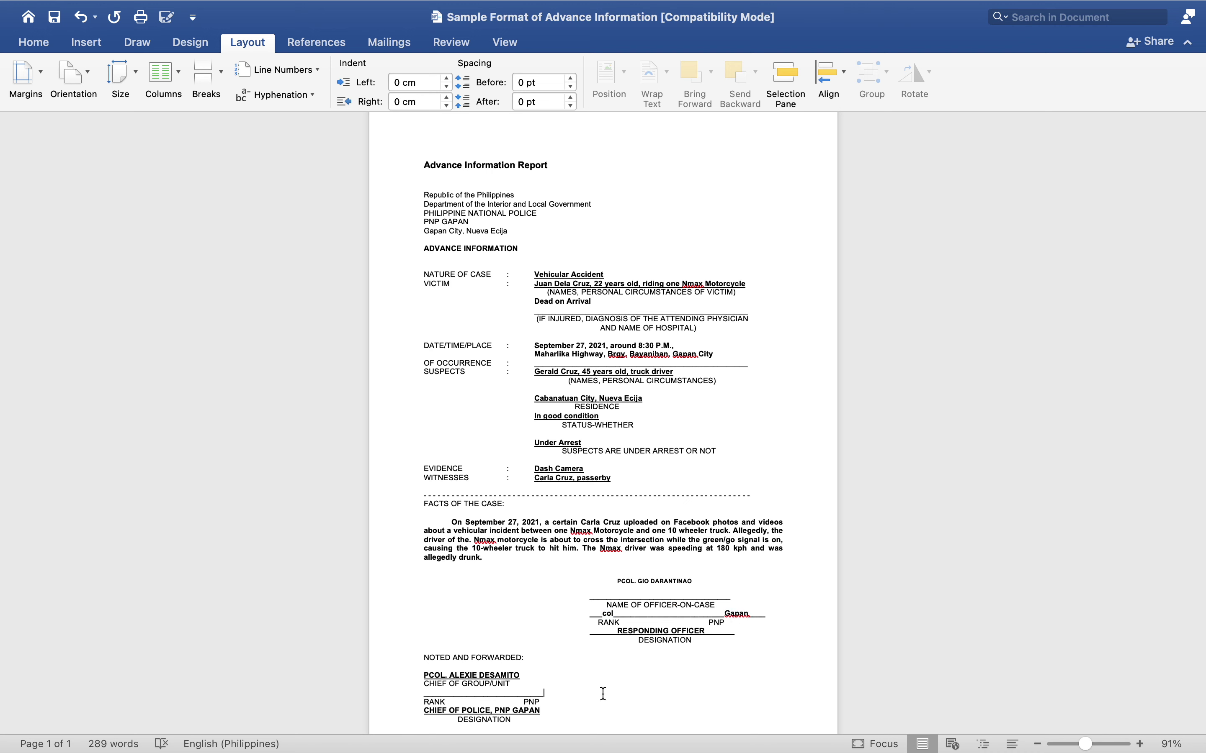